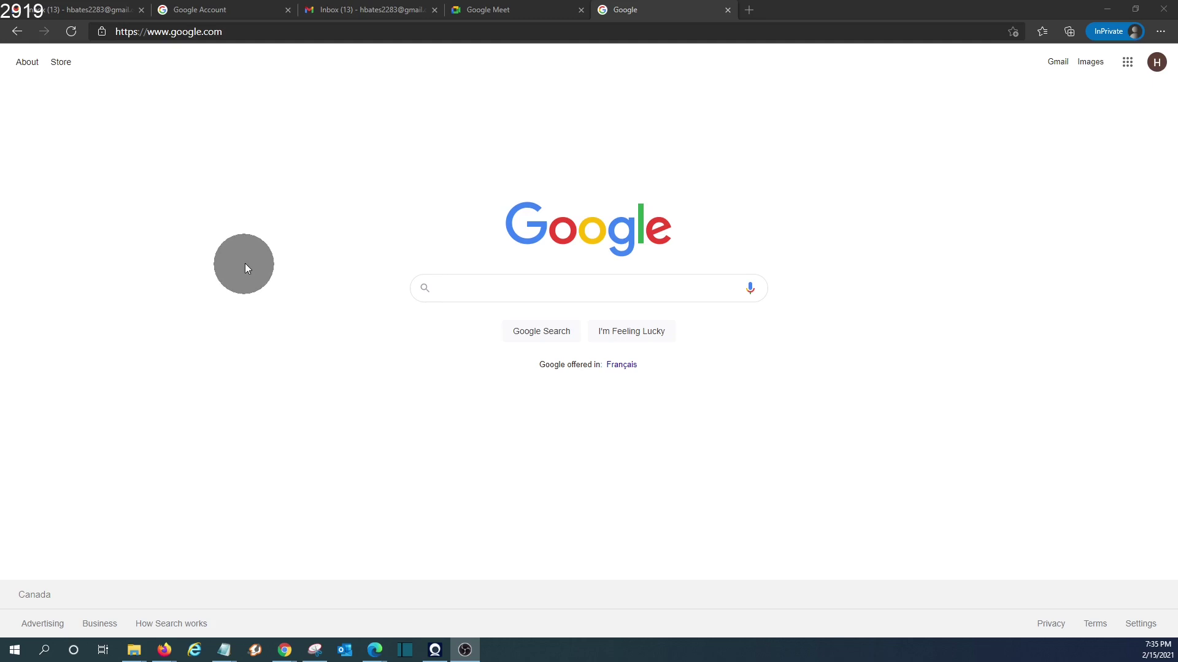
- Open Google Meet from the Gmail inbox and show its code entry field and new meeting options
left_click(370, 10)
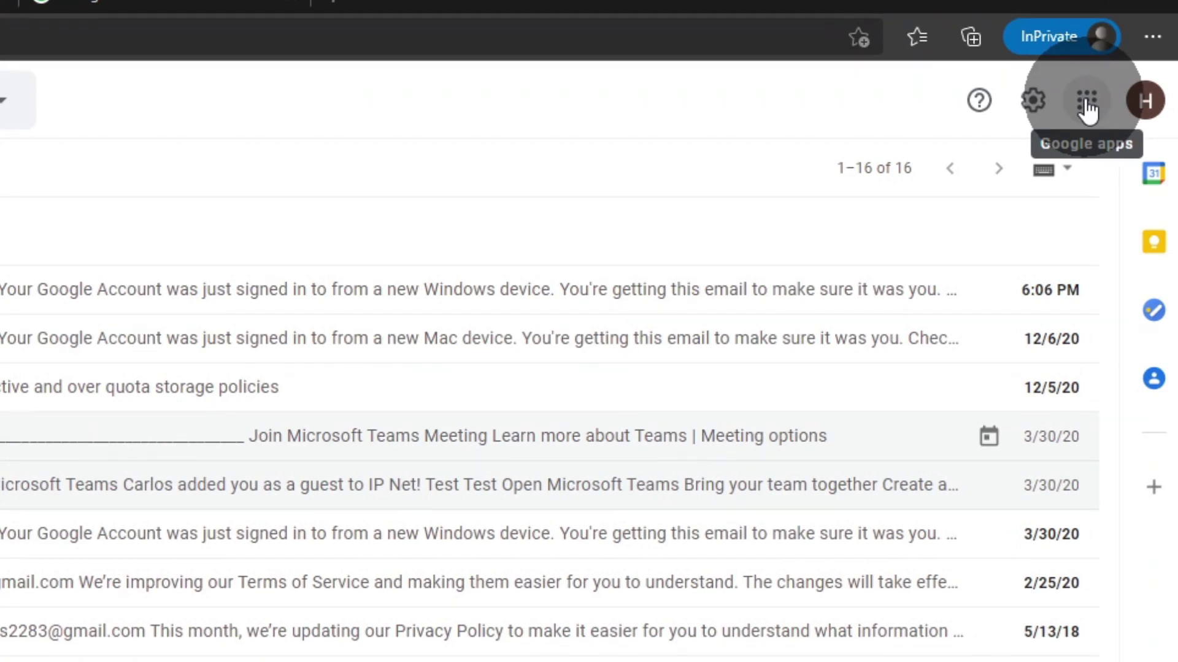
left_click(1087, 105)
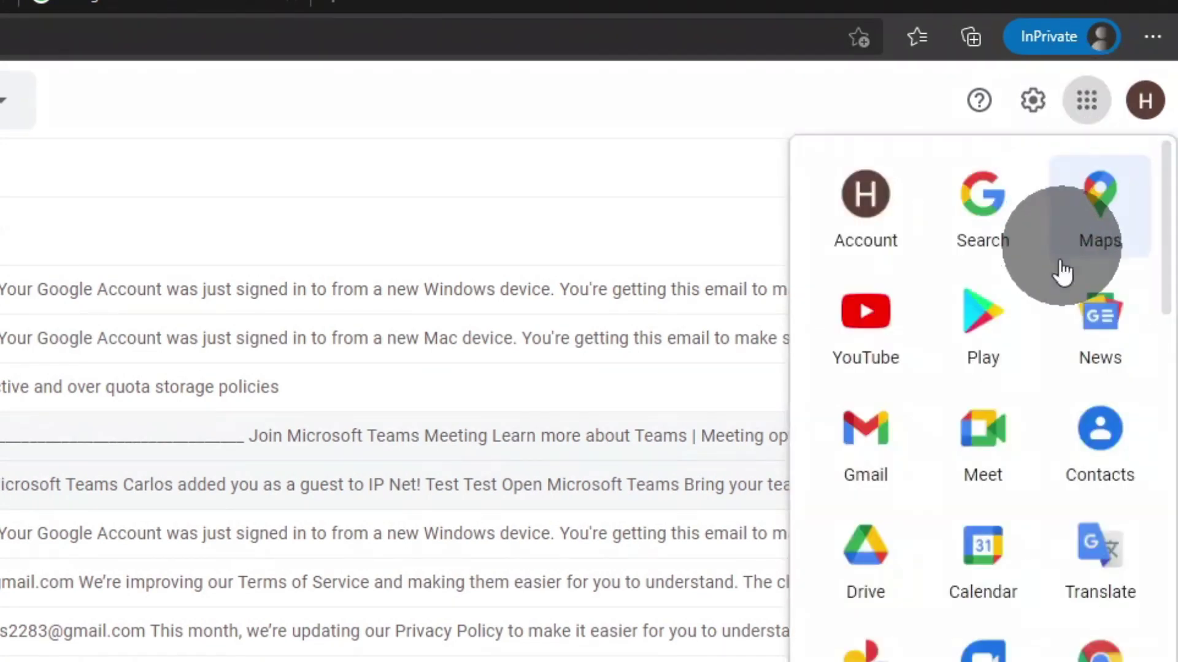
left_click(991, 460)
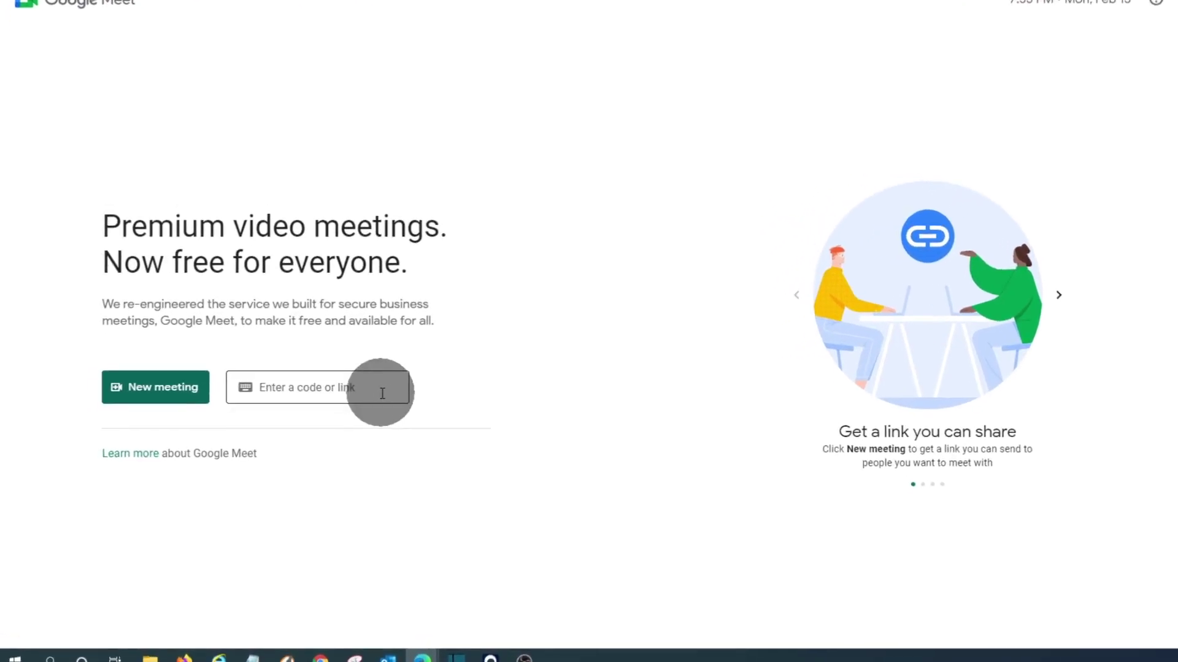
left_click(306, 387)
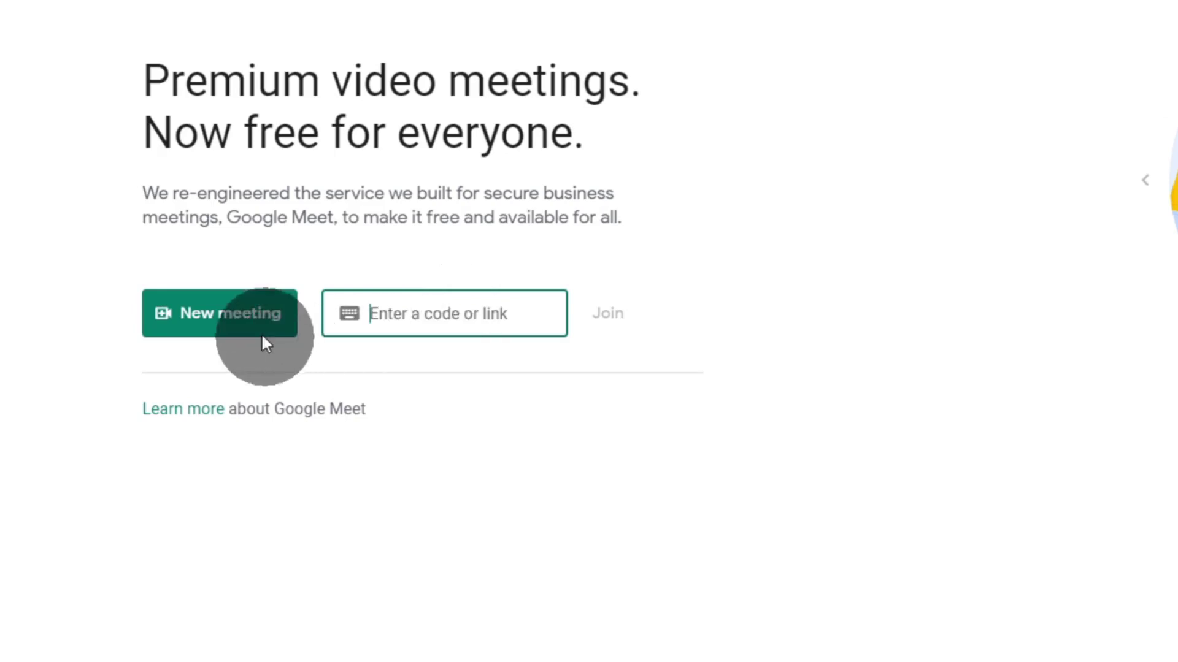
left_click(222, 320)
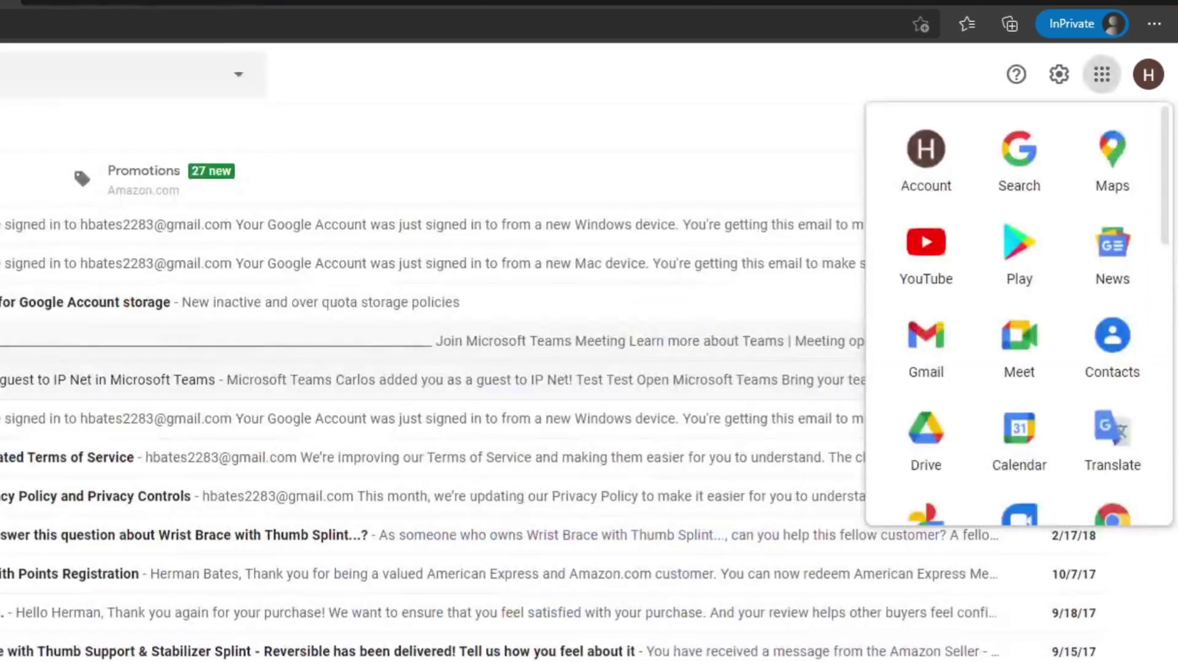
- Open Google Calendar from the Gmail inbox
key("Escape")
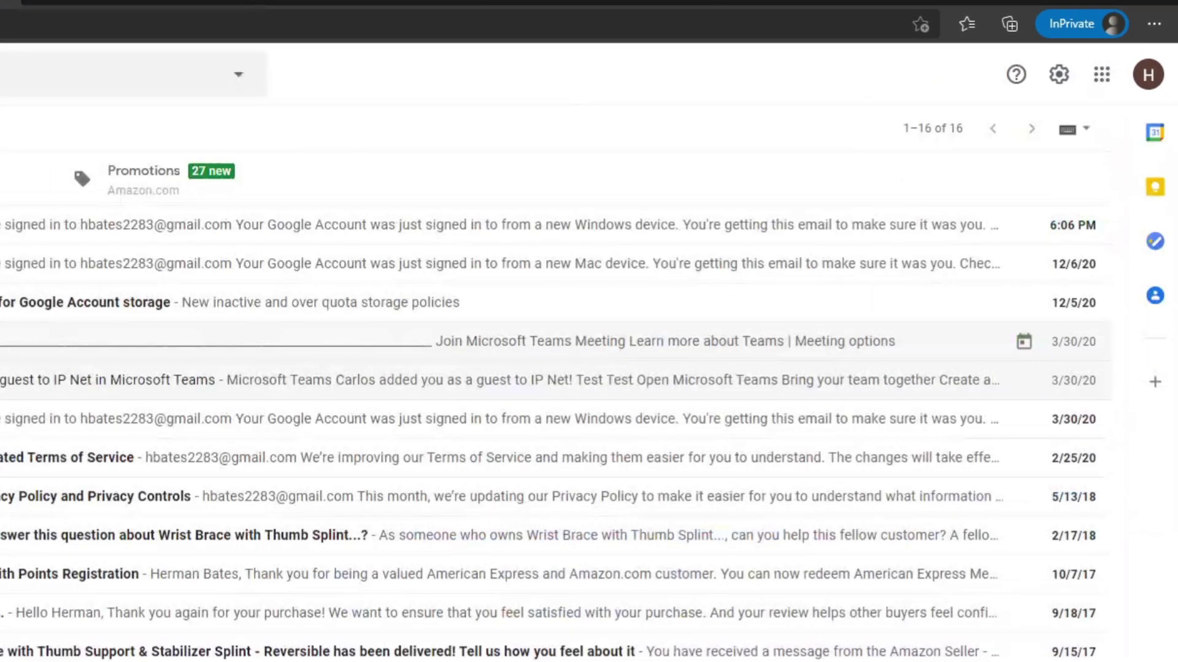
left_click(1101, 74)
left_click(1013, 382)
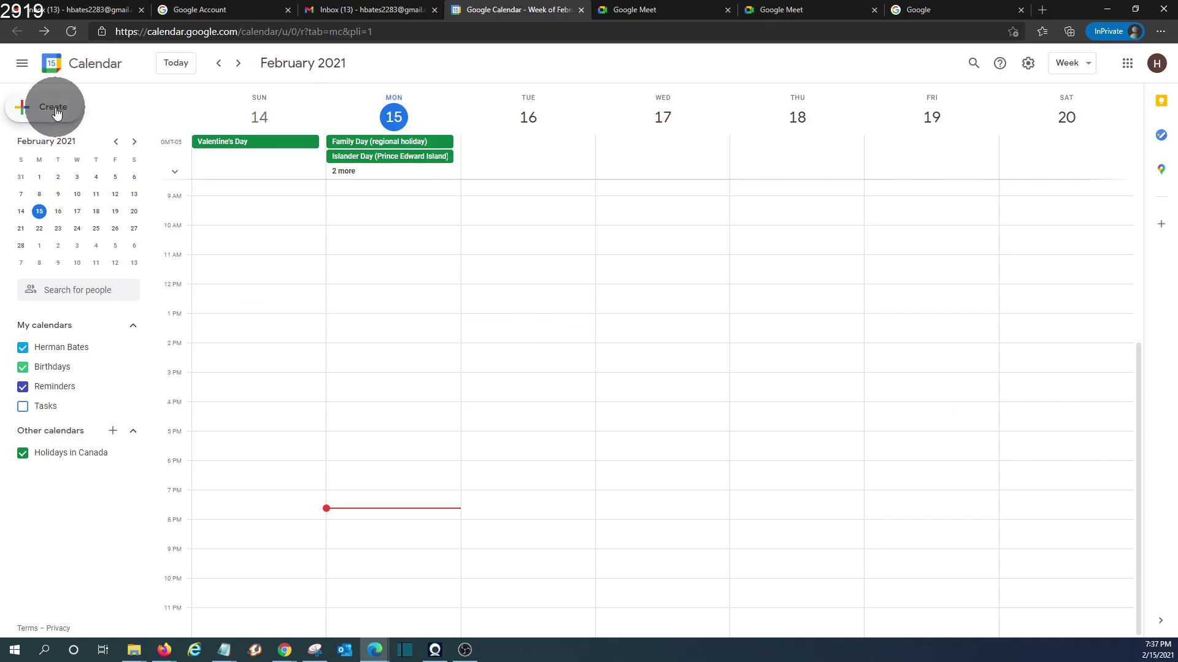
- Create a calendar event on Wednesday, February 17 and add Google Meet video conferencing to it
left_click(55, 111)
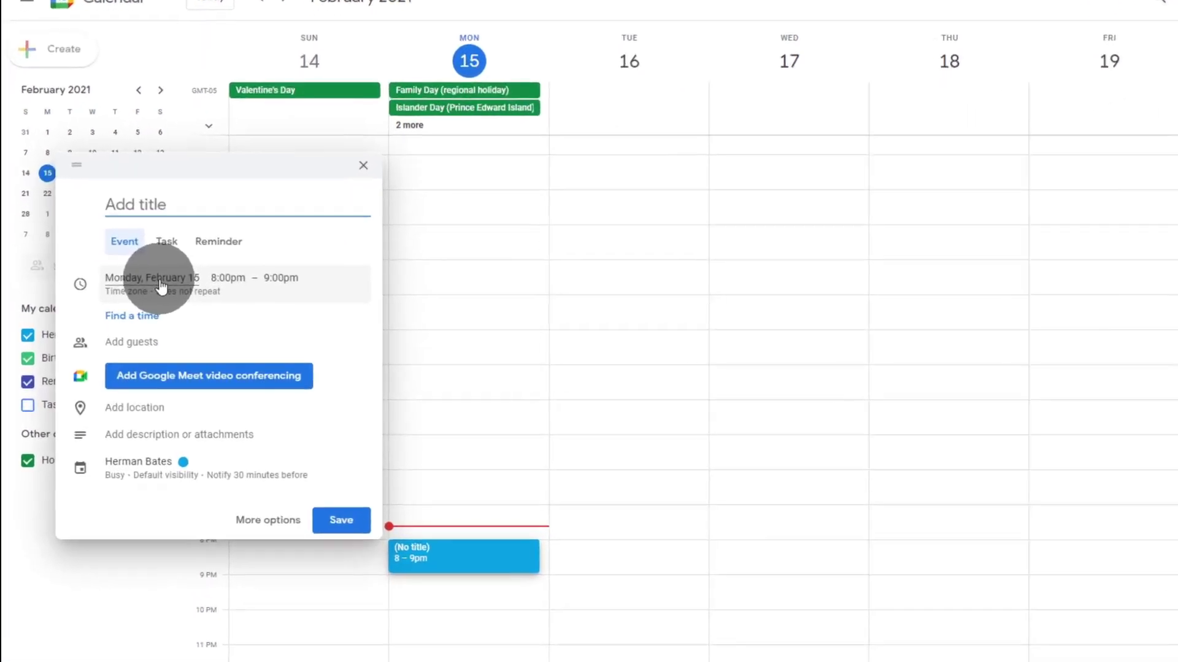
left_click(126, 299)
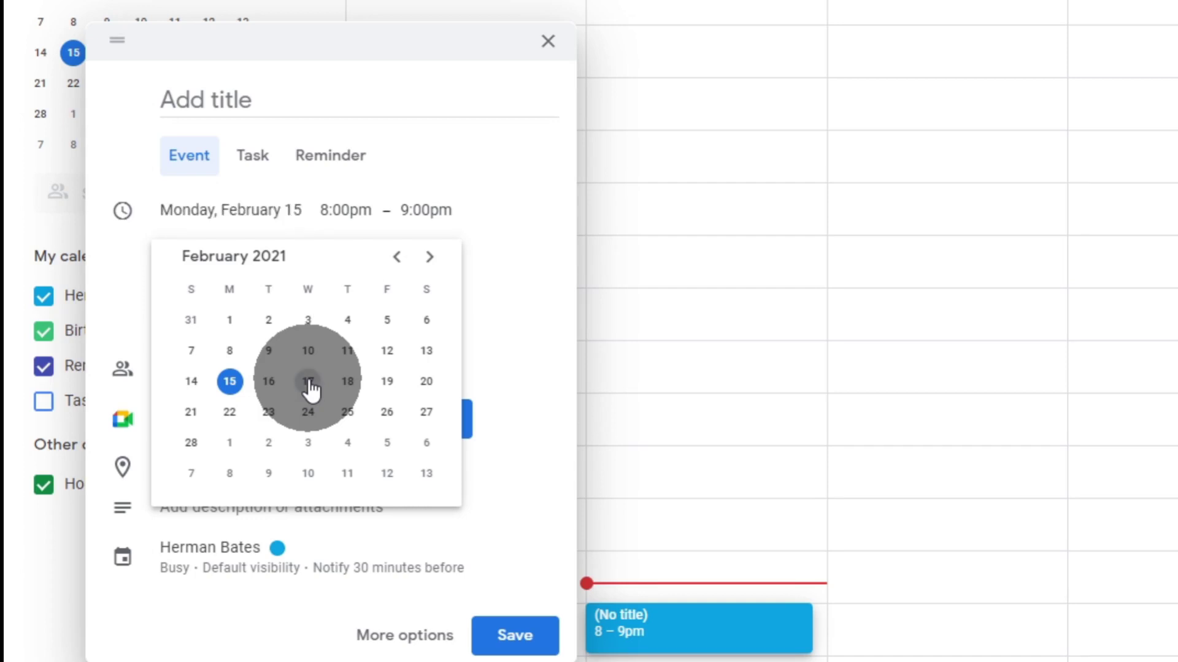
left_click(309, 384)
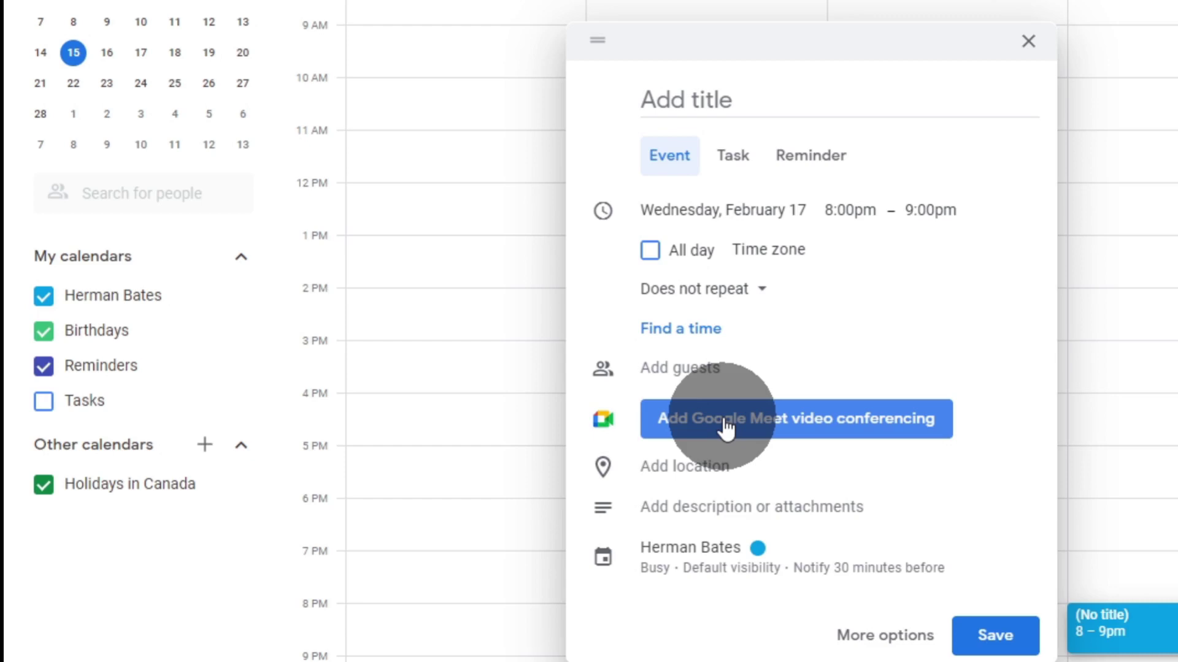
left_click(725, 429)
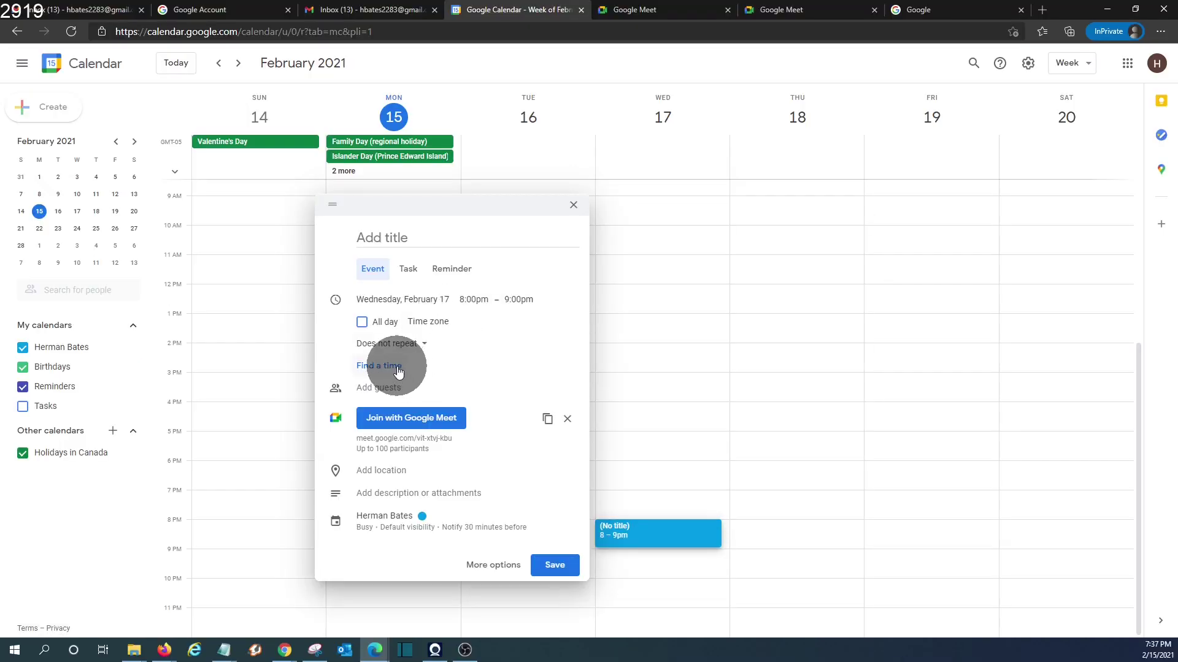
- Add the guest's email to the event, save it and send the invitation email
left_click(397, 387)
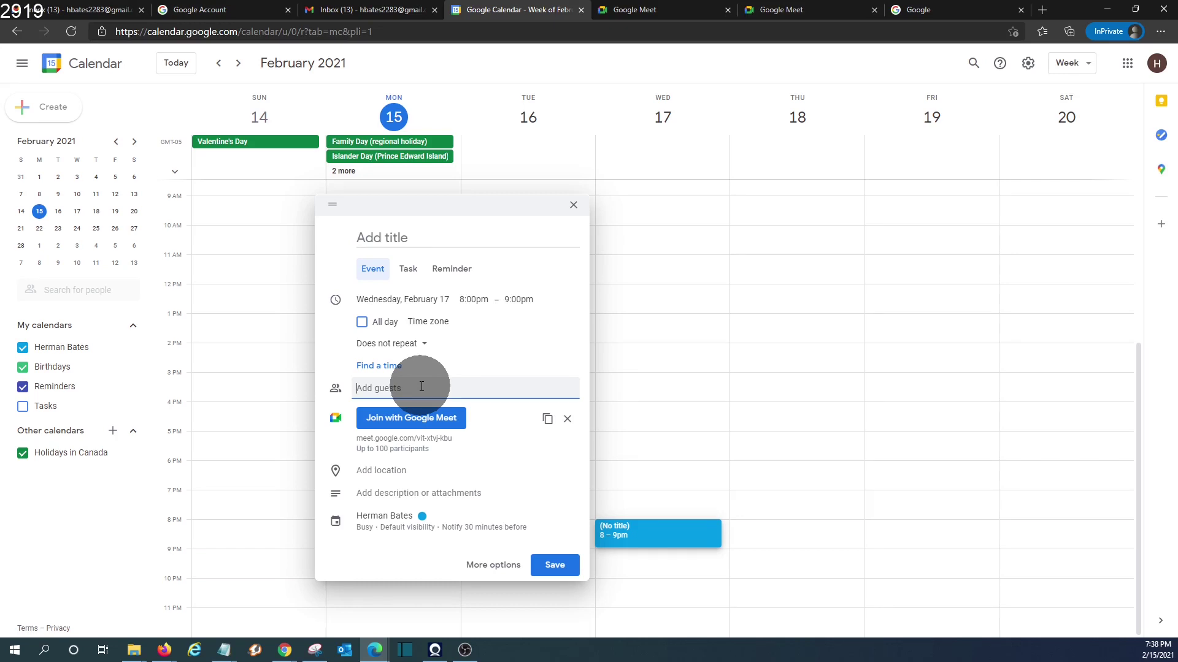
key("ctrl+v")
left_click(553, 566)
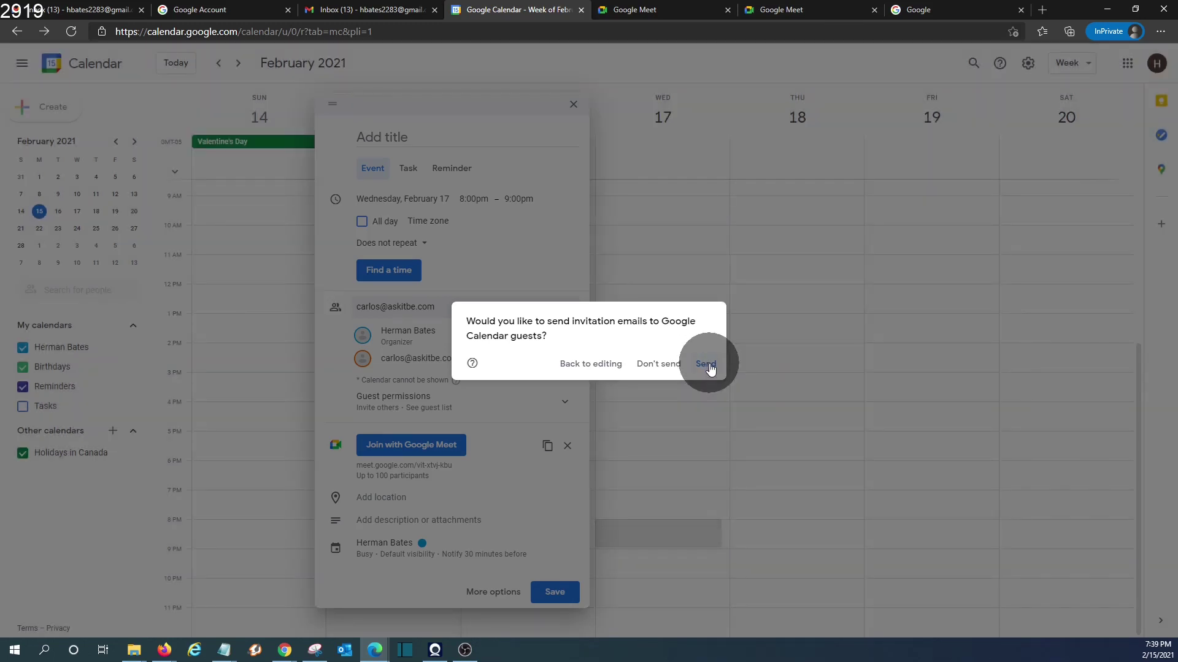
left_click(708, 367)
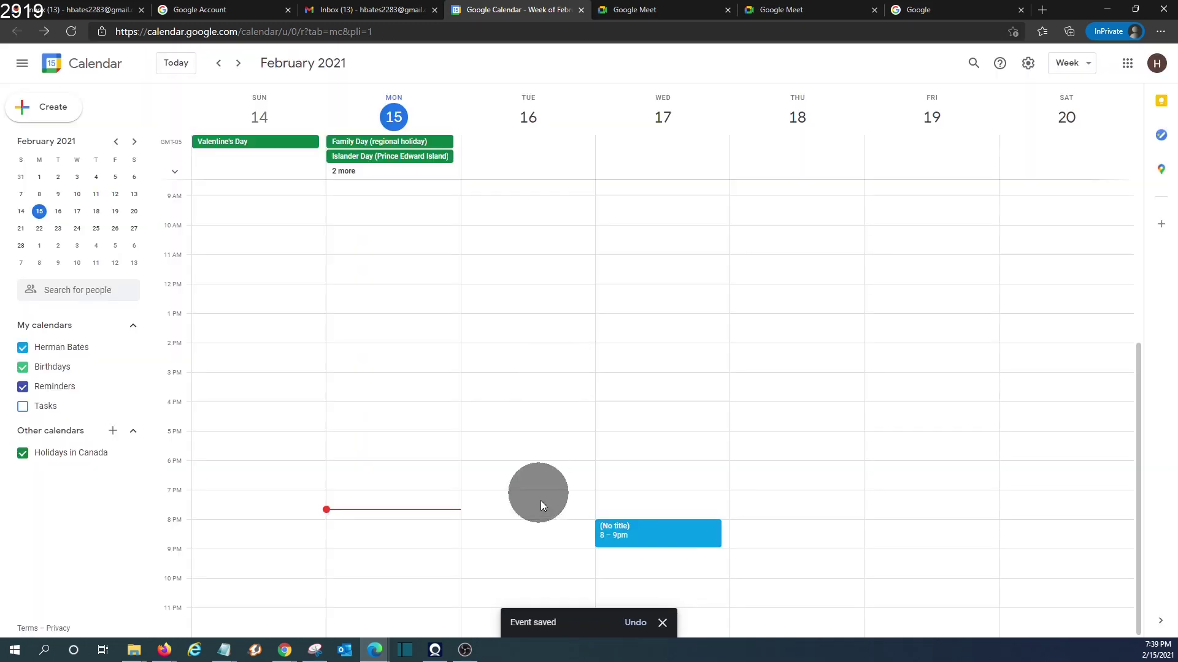
- Review the details of the saved Wednesday event and close them
left_click(648, 535)
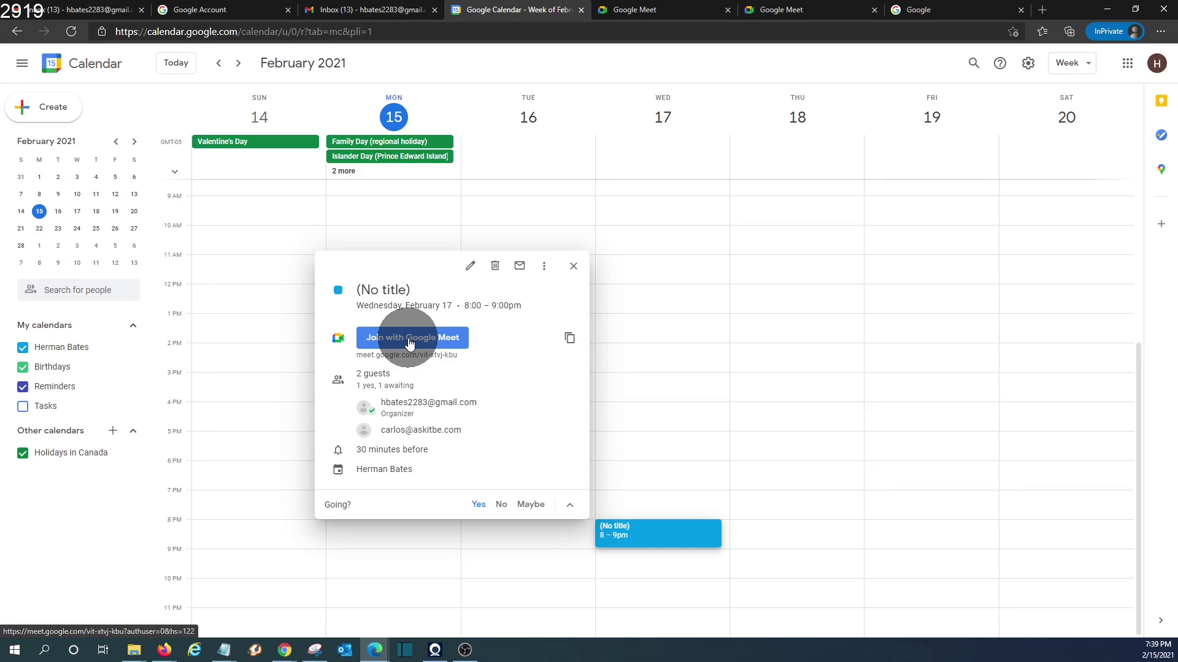
left_click(556, 270)
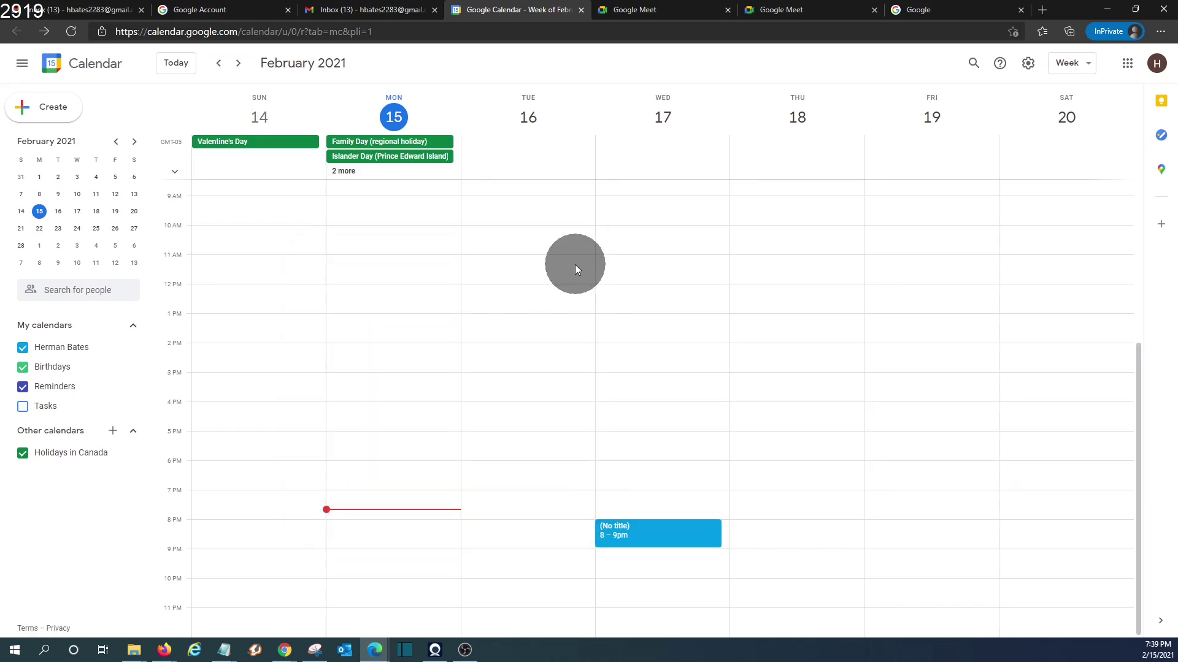
- Start a new meeting in Google Meet and turn off its microphone and camera
left_click(655, 10)
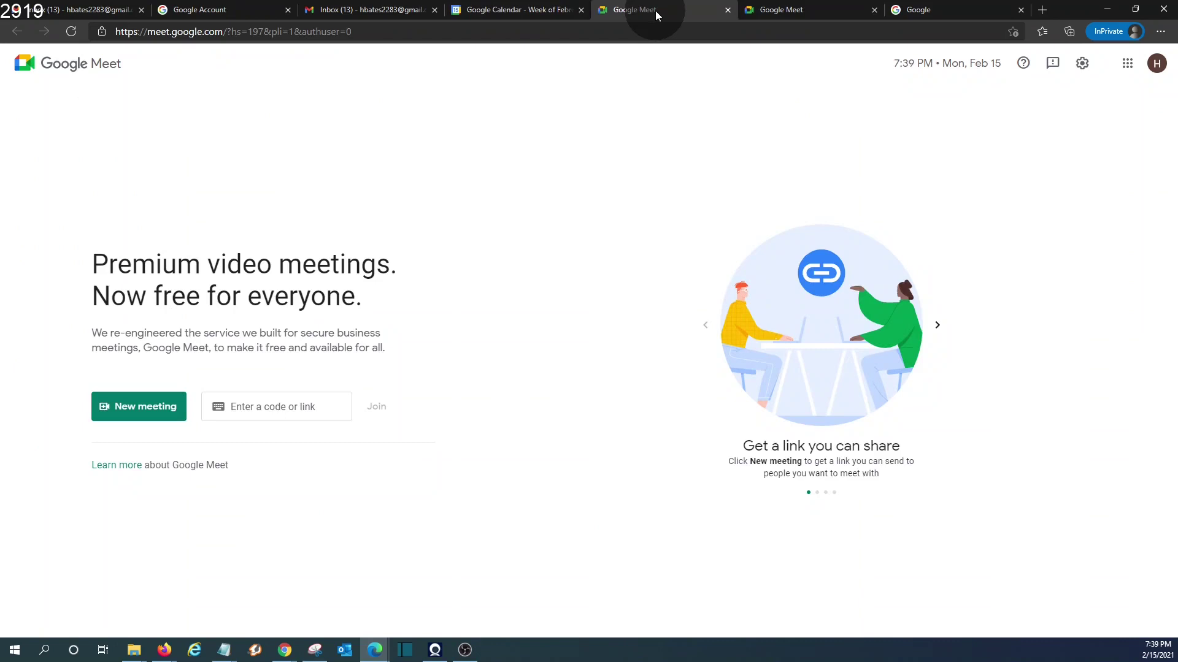
left_click(152, 408)
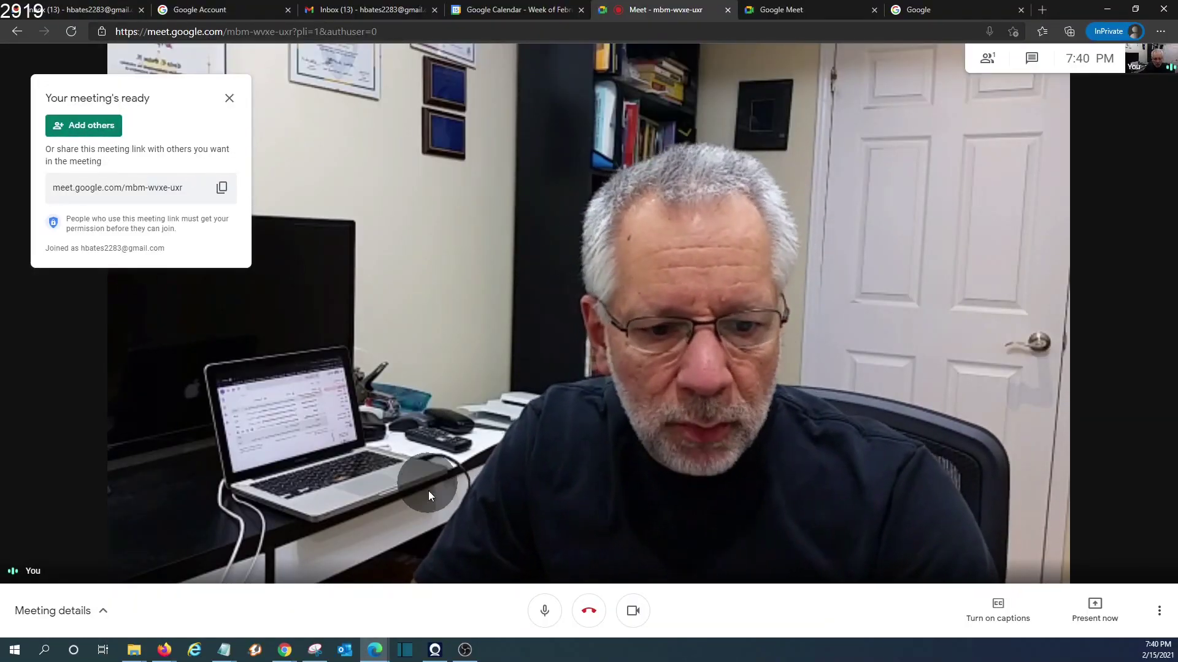
left_click(546, 612)
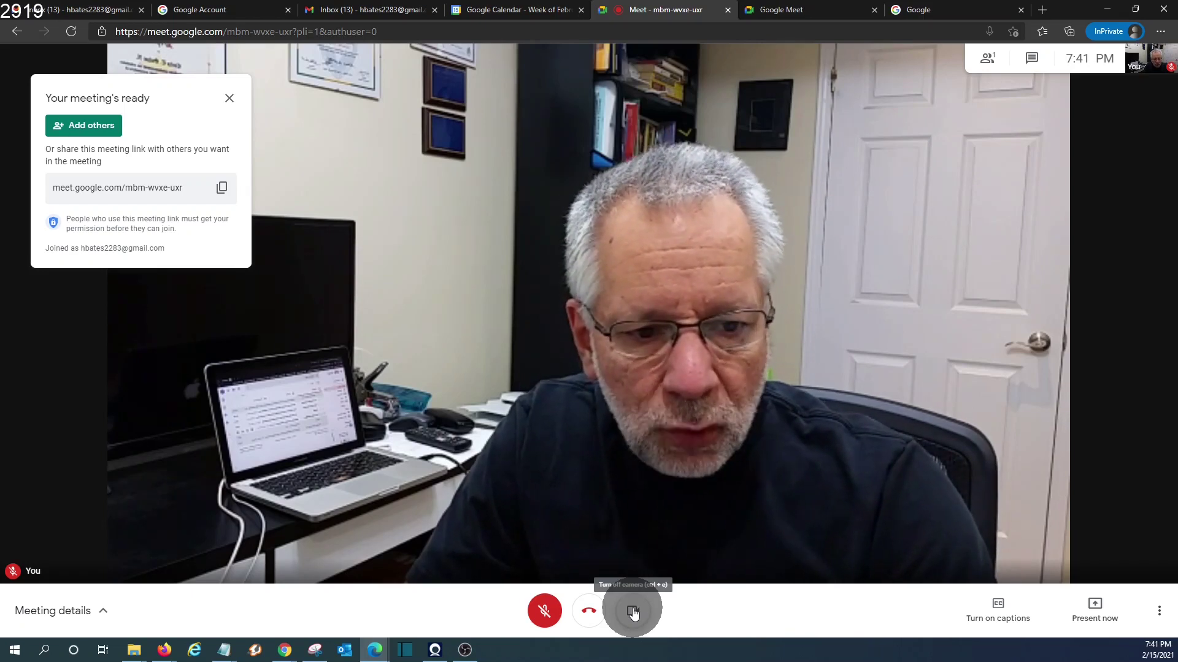
left_click(634, 614)
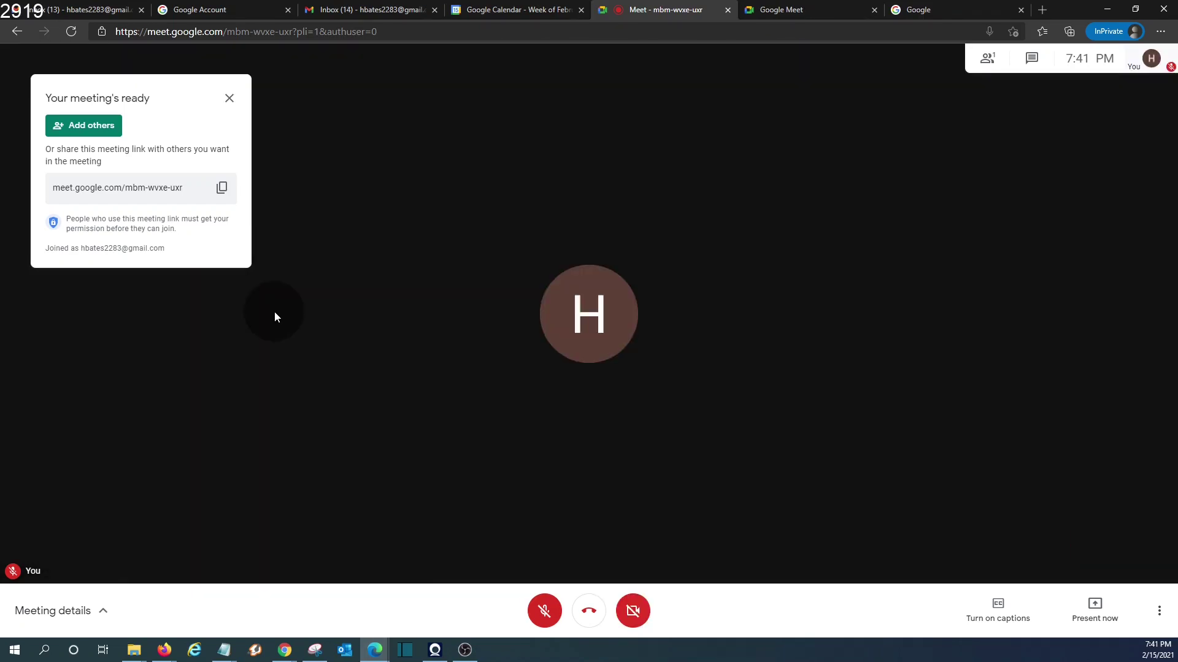
- Invite another participant to the meeting by entering their email address and sending the email
left_click(95, 128)
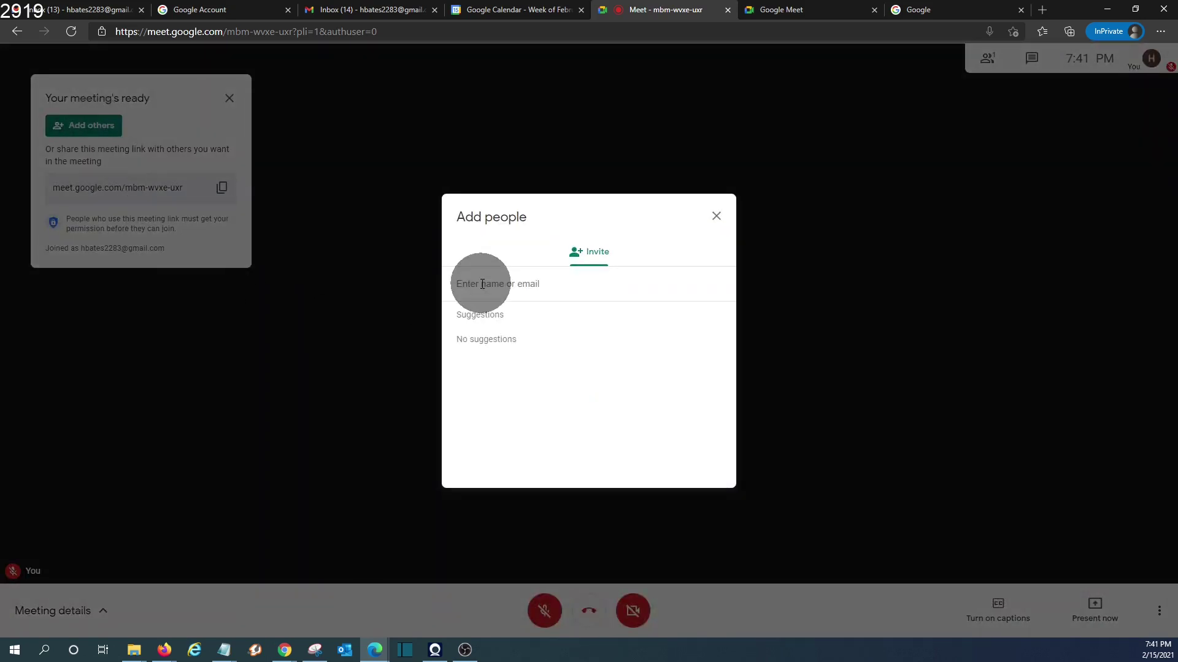
key("ctrl+v")
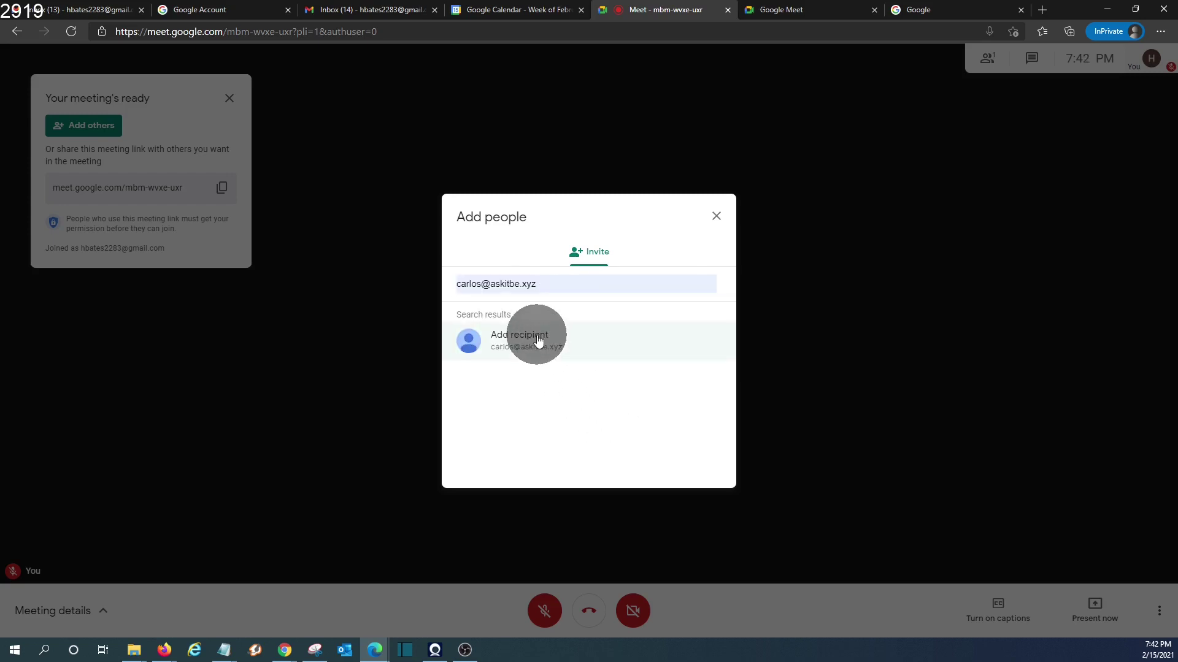
left_click(527, 340)
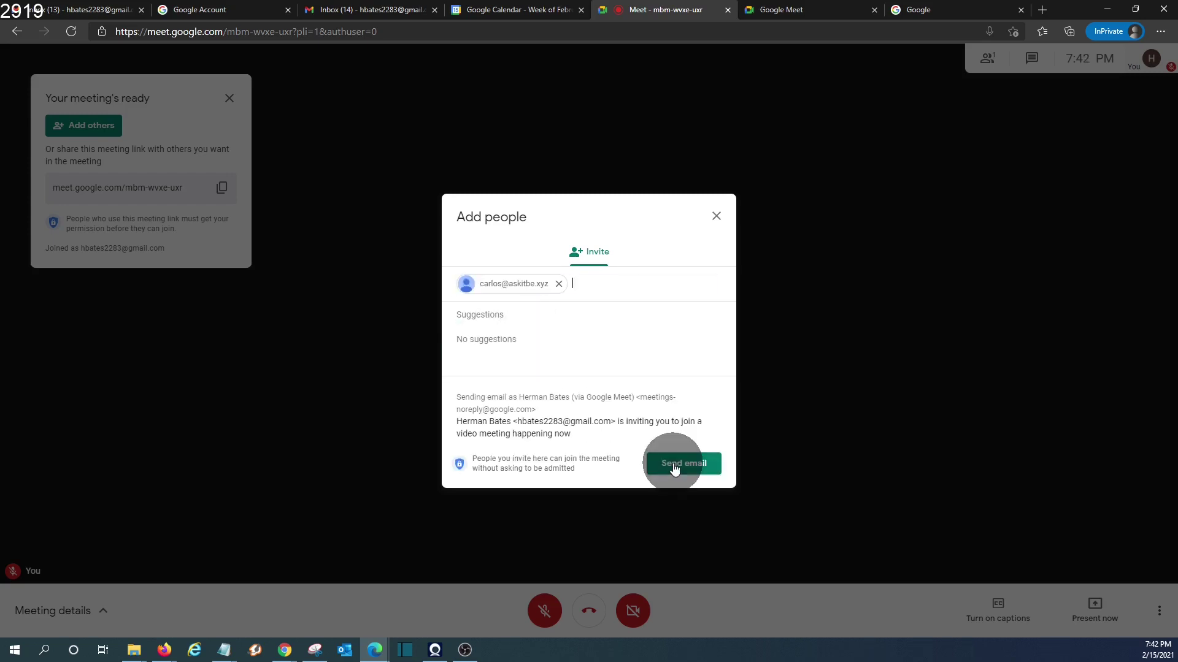
left_click(674, 466)
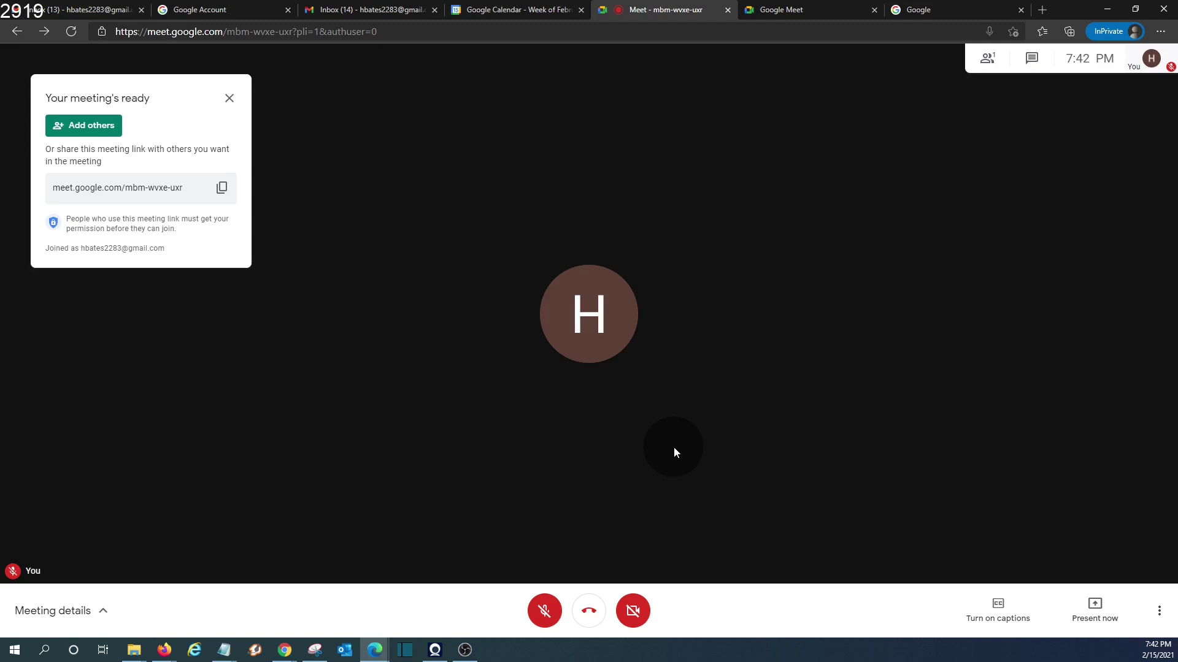
- Turn the camera back on and dismiss the "Your meeting's ready" card
left_click(634, 612)
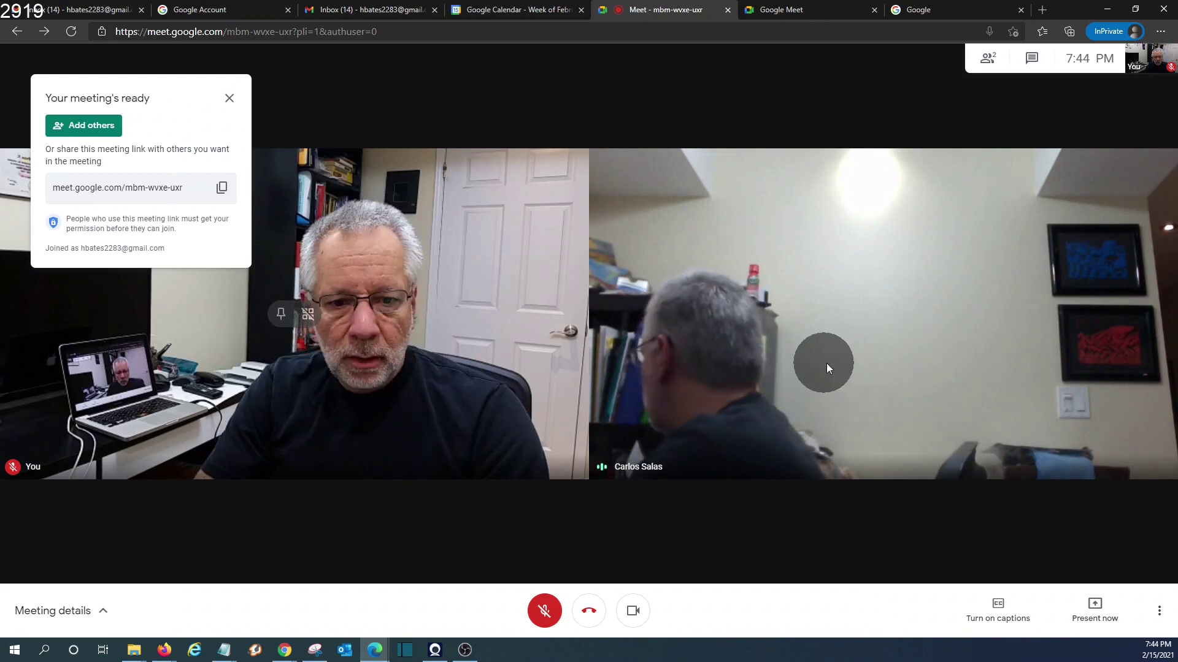
mouse_move(852, 339)
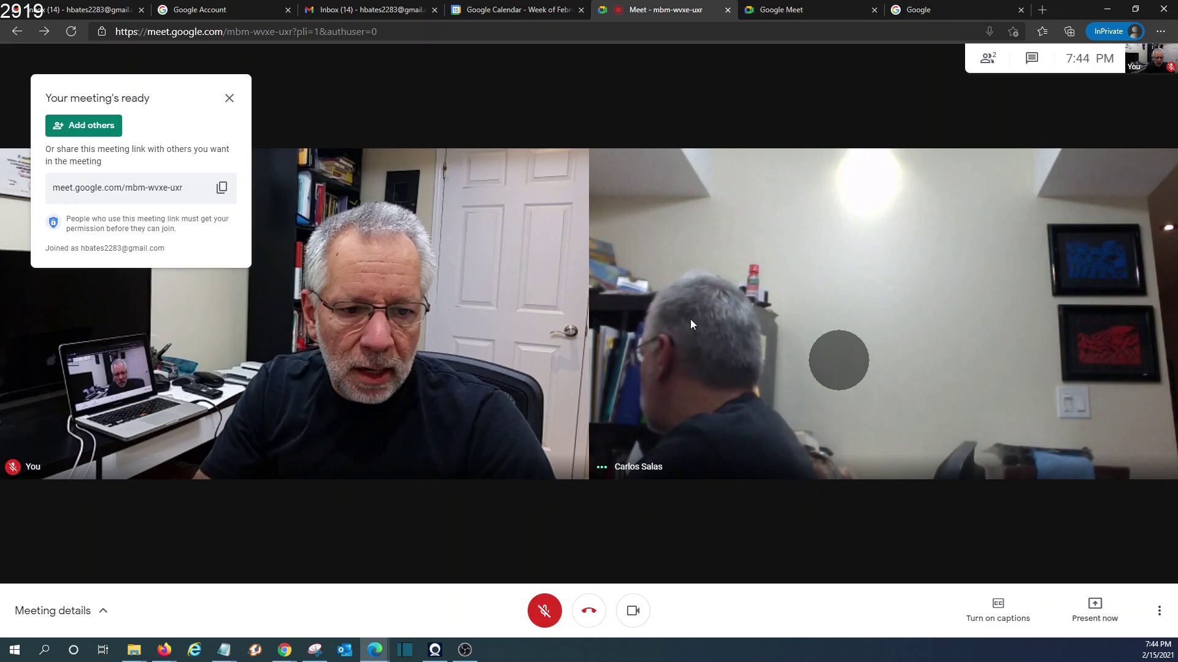
left_click(230, 98)
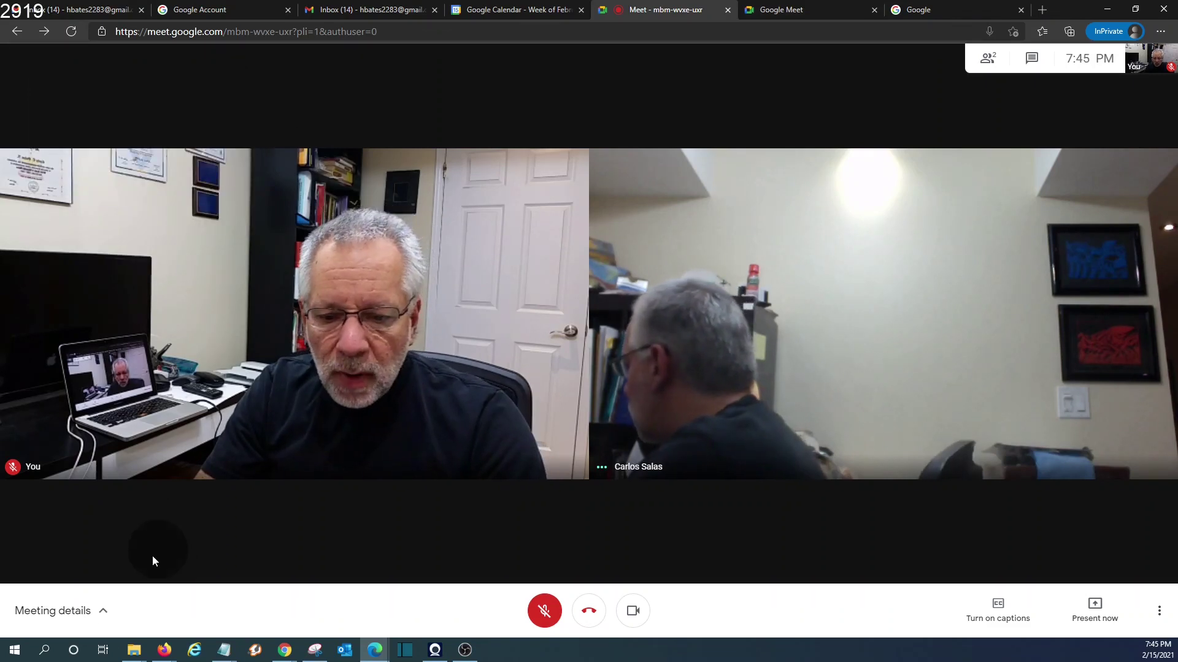
- Show the meeting's joining info and close it again
left_click(98, 611)
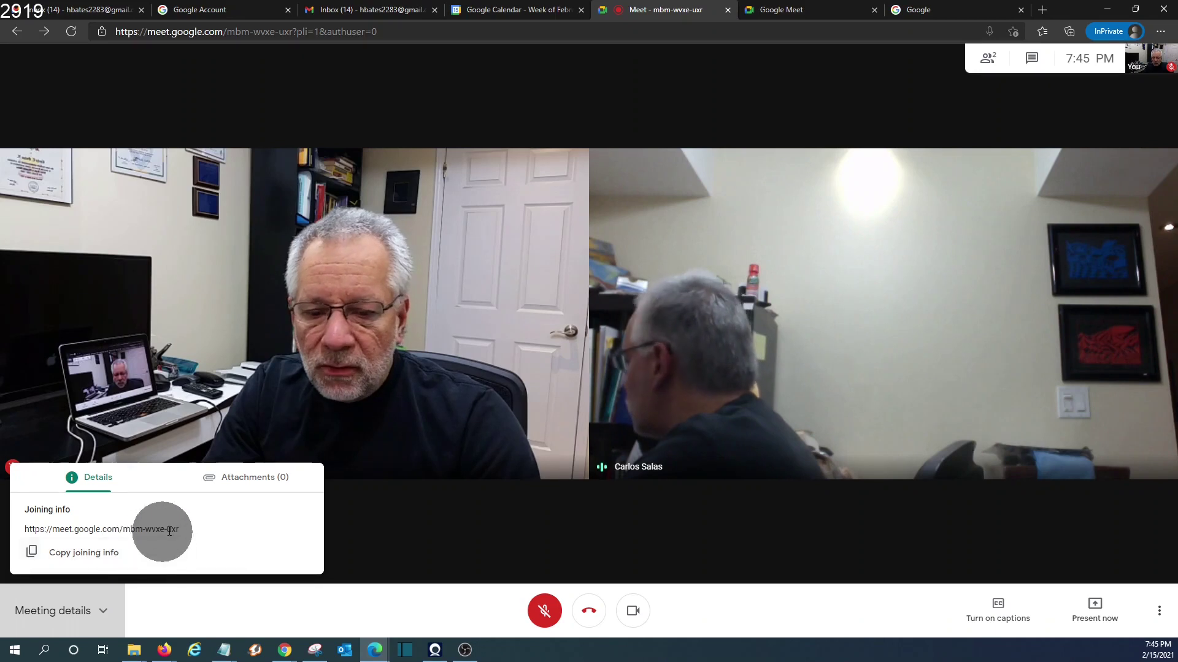
left_click(738, 386)
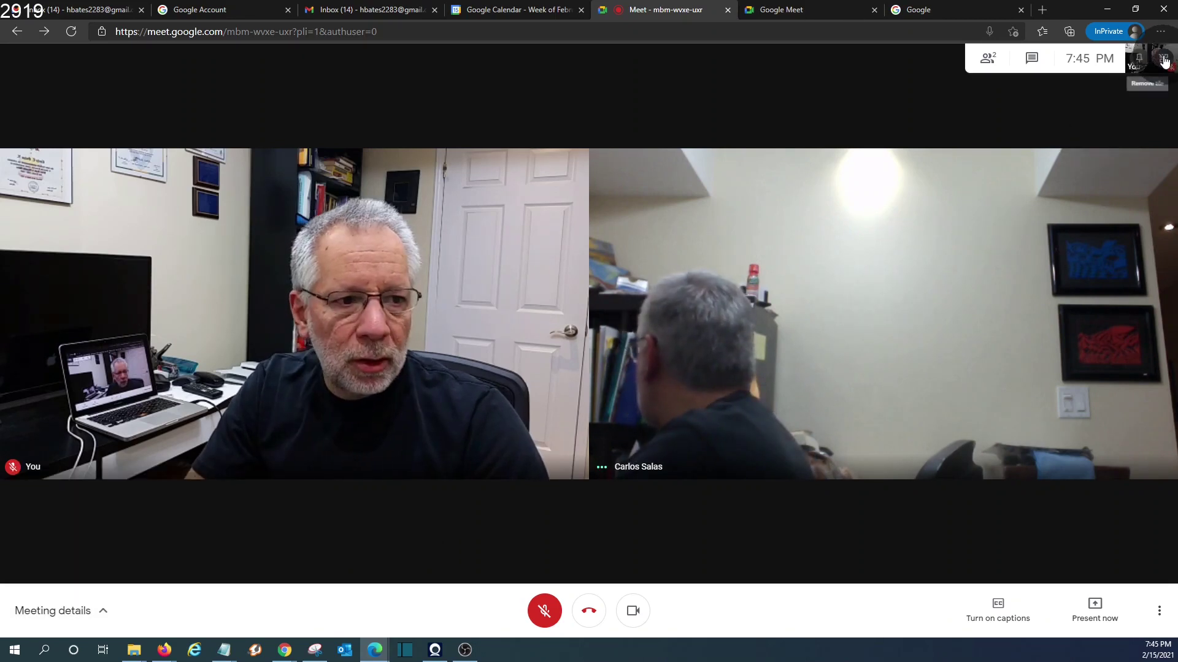
- Remove your own video tile from the meeting view, and show it again
left_click(1165, 60)
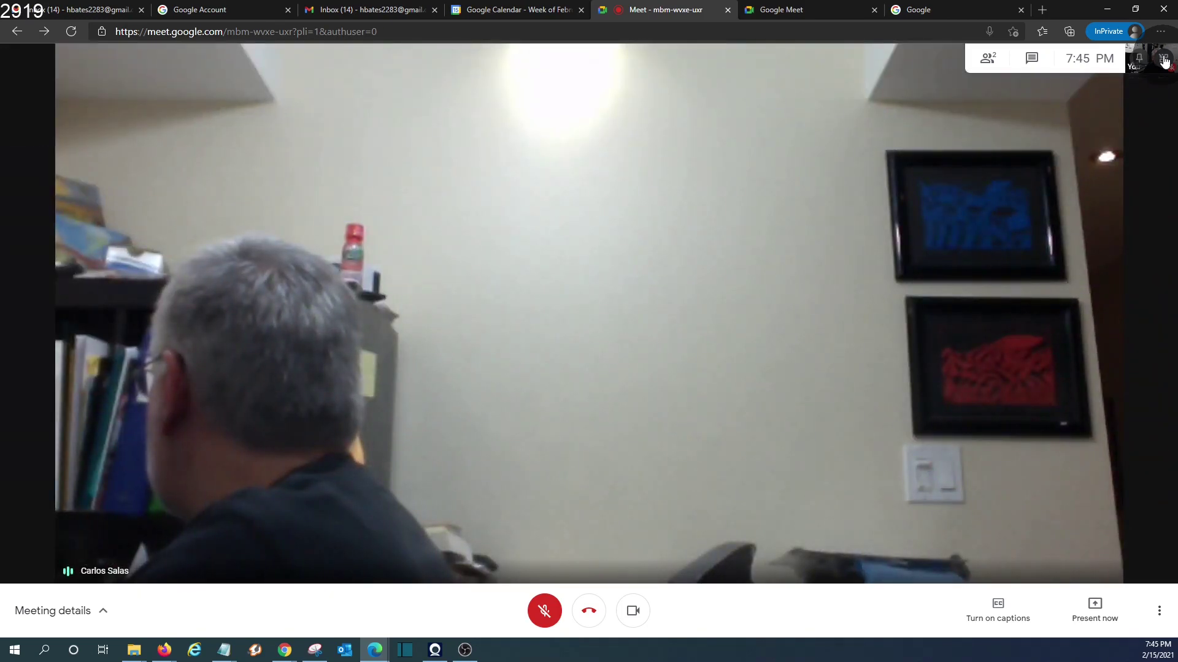
left_click(1164, 60)
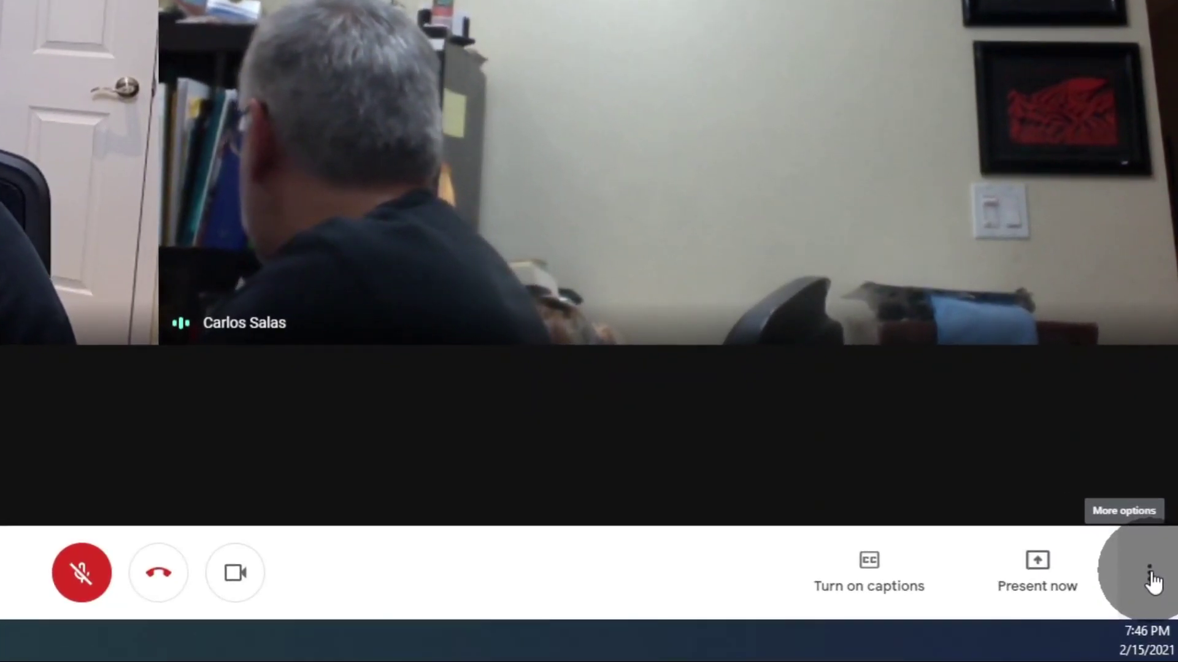
- Change the meeting layout to Sidebar, set it back to Auto and close the layout settings
left_click(1150, 576)
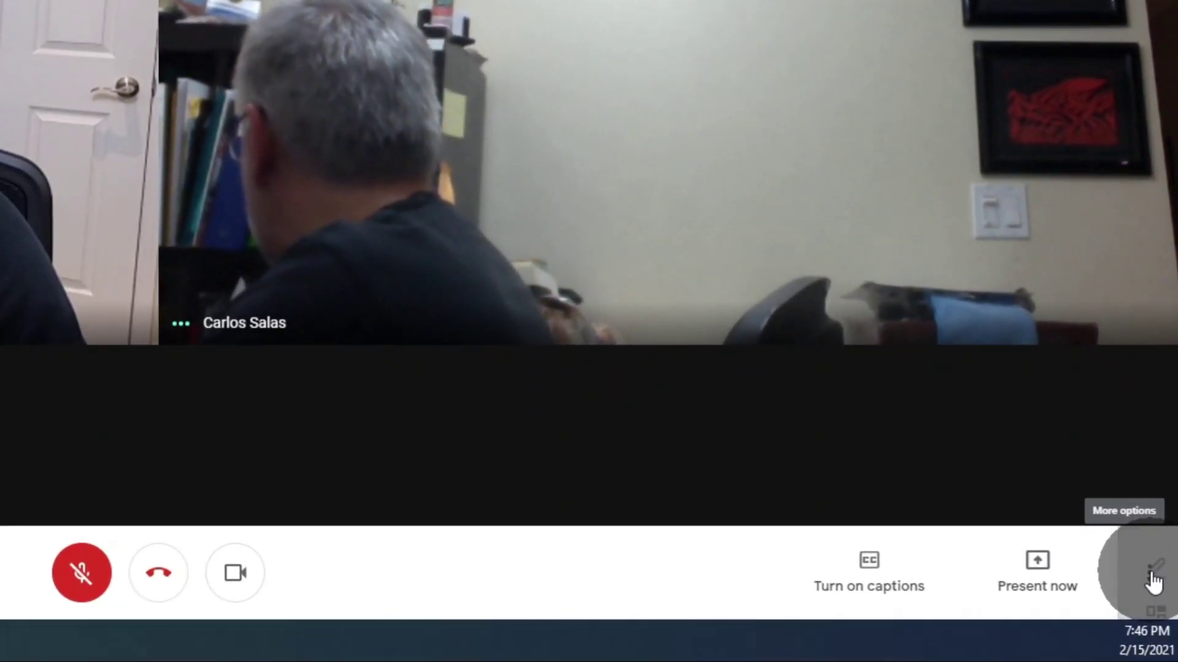
left_click(1011, 103)
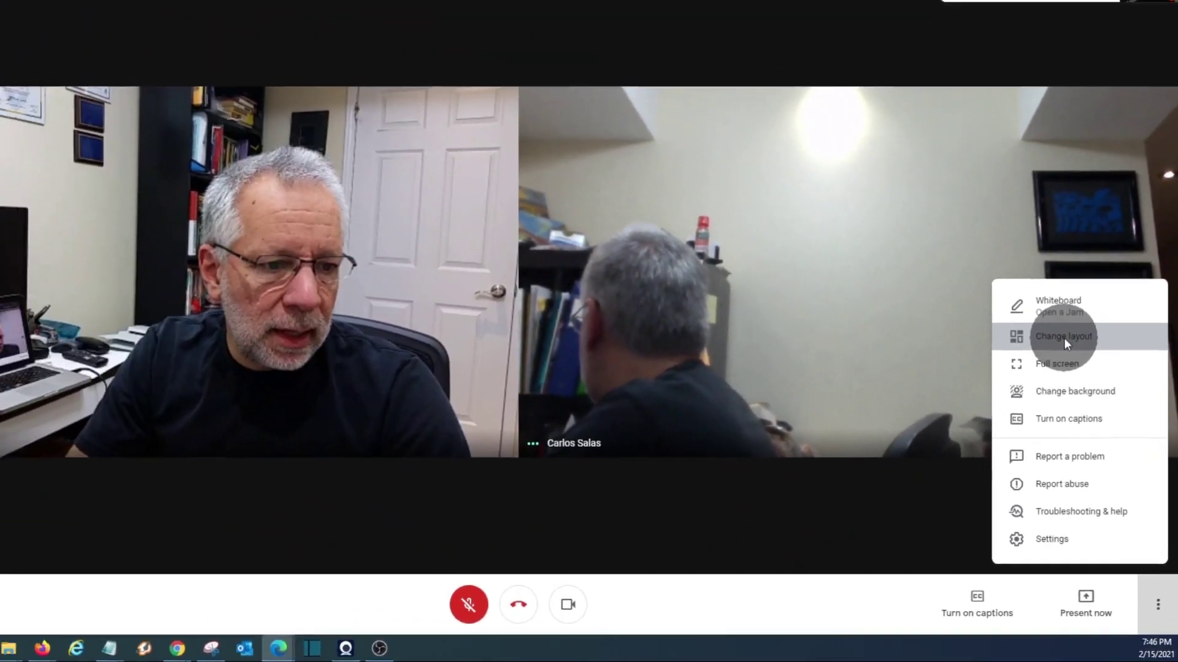
left_click(1046, 283)
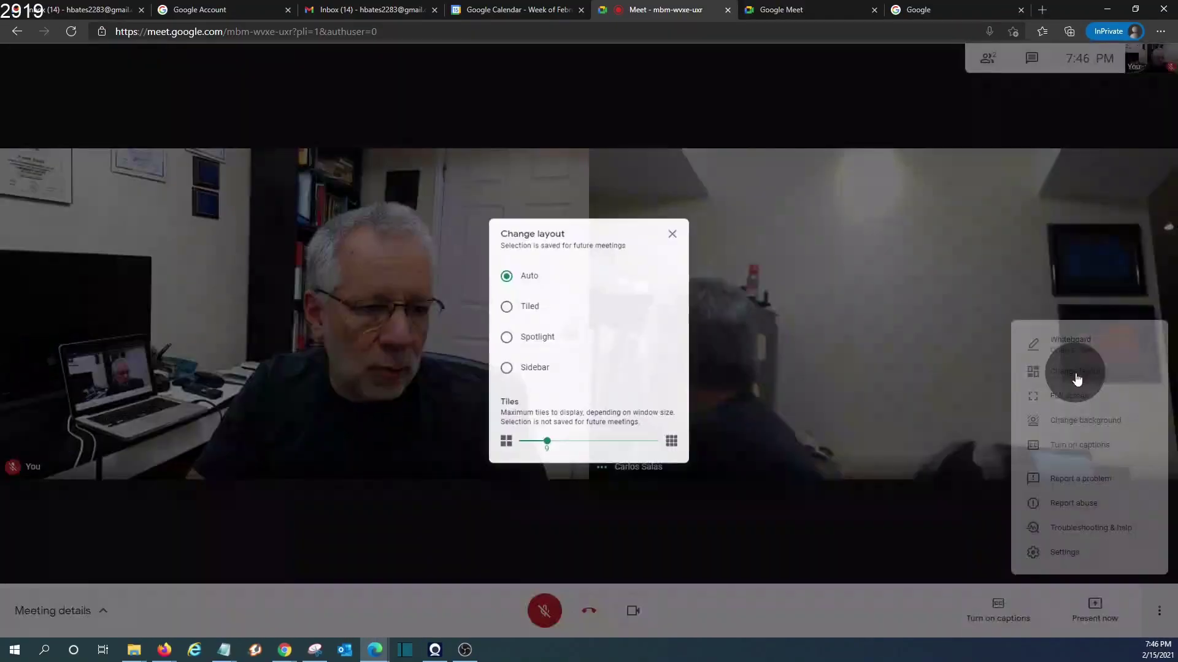
left_click(525, 304)
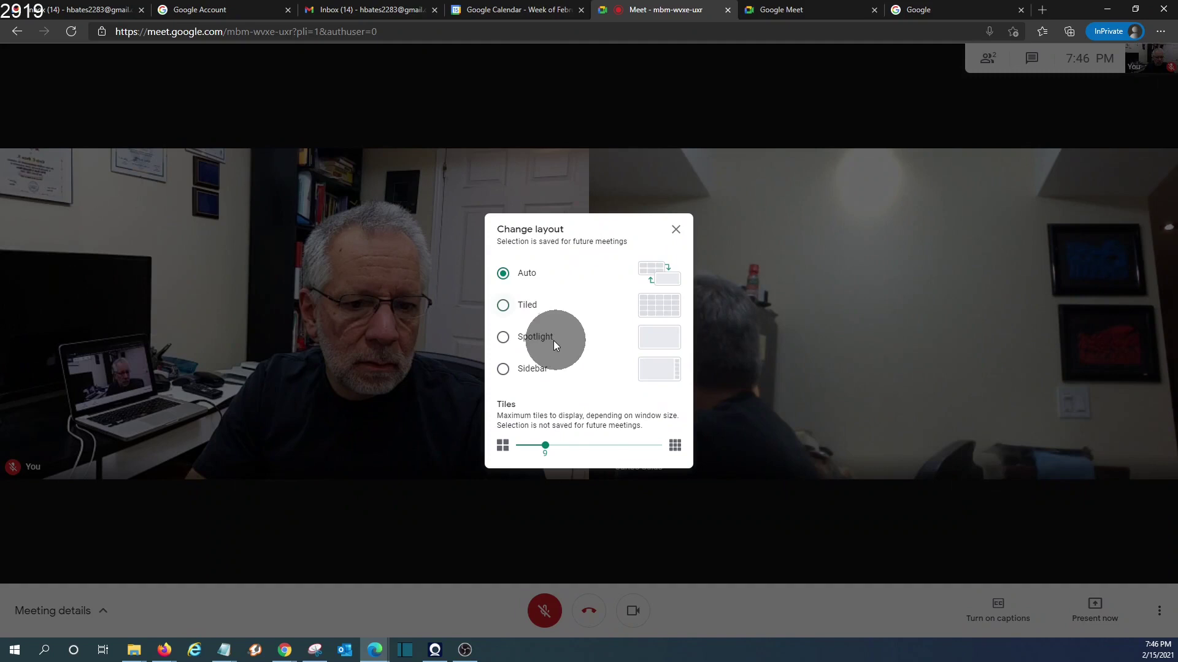
left_click(533, 369)
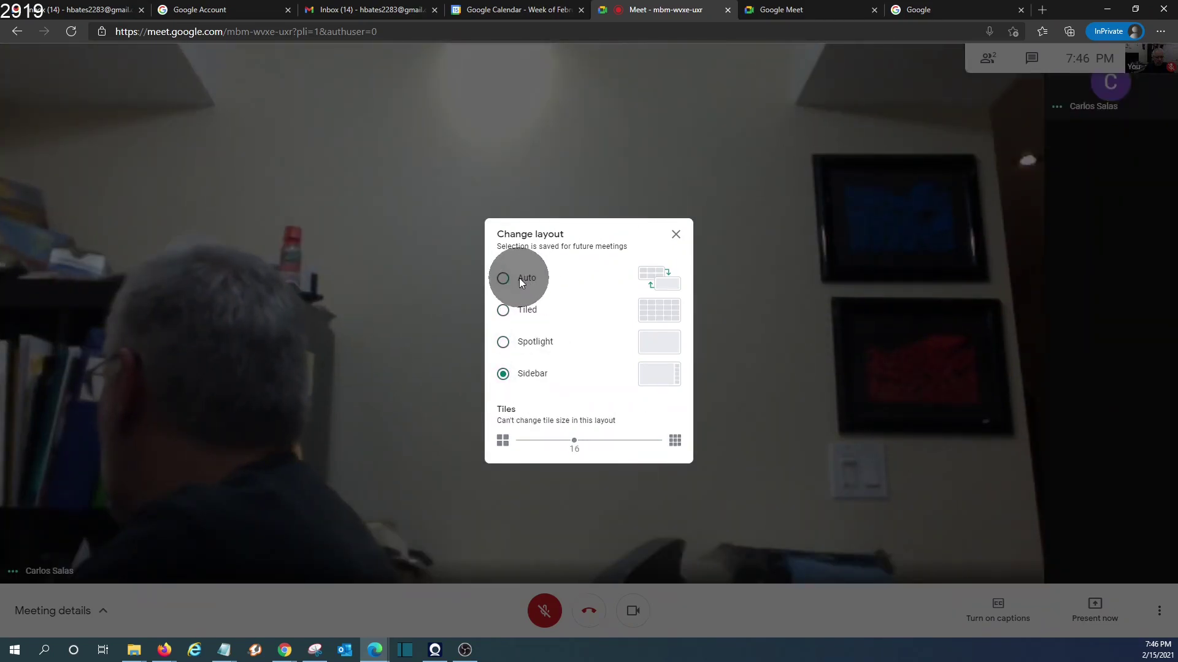
left_click(519, 278)
left_click(644, 473)
- Turn on live captions for the meeting and turn them off again
left_click(1158, 611)
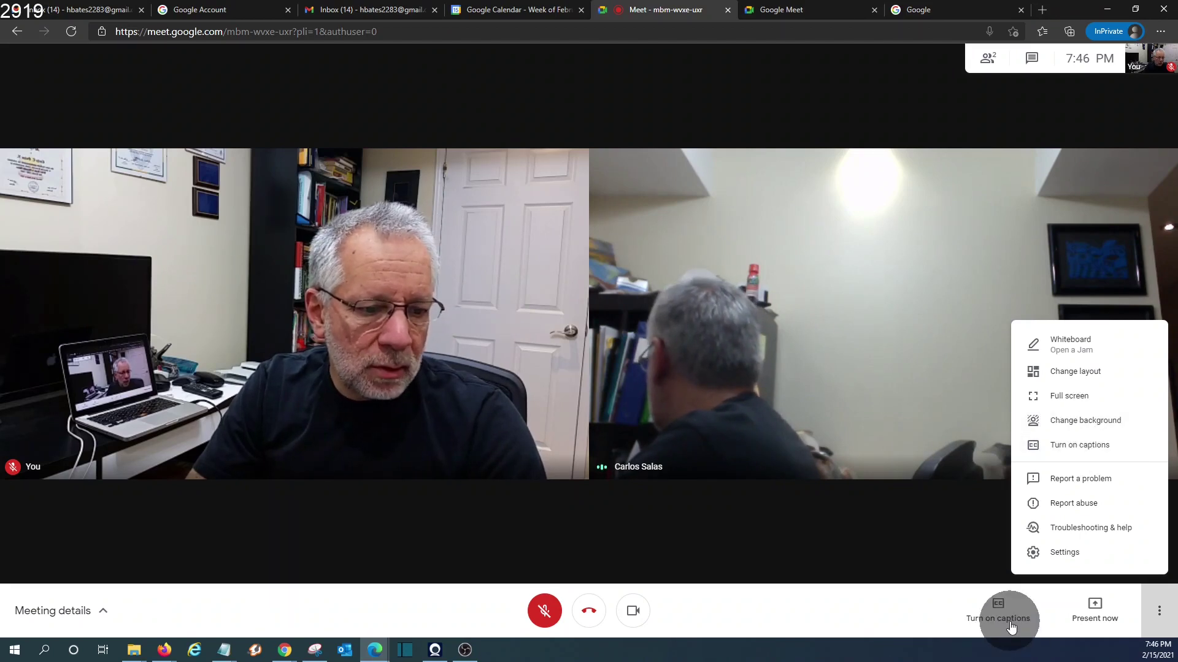
left_click(1067, 447)
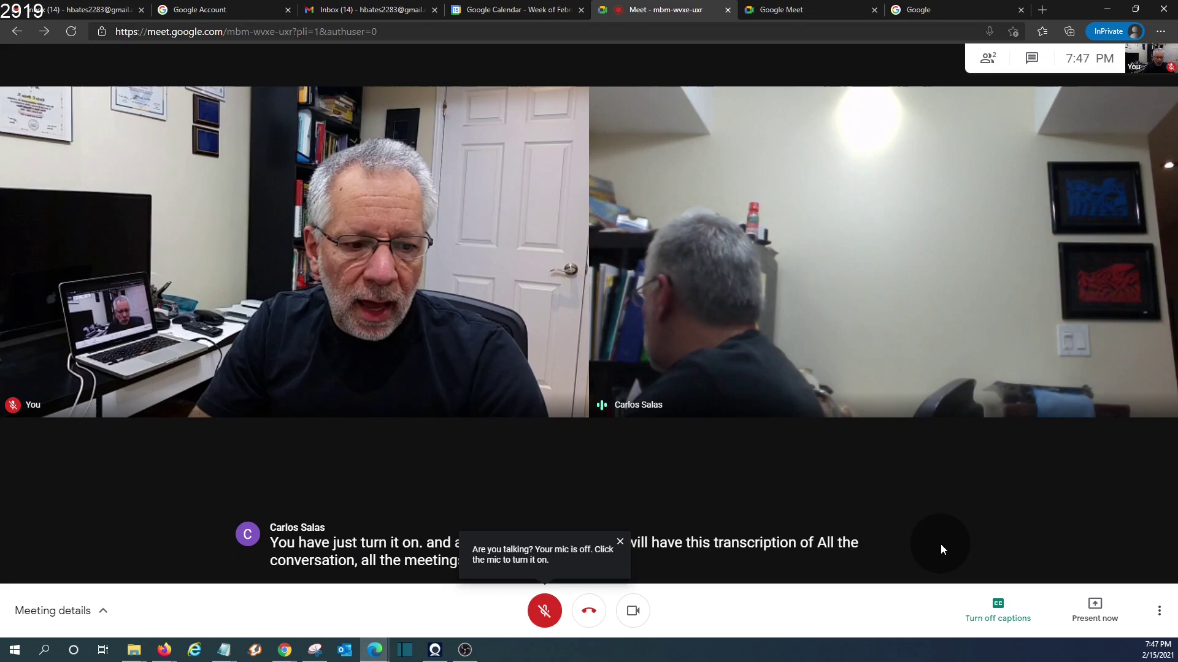
key("c")
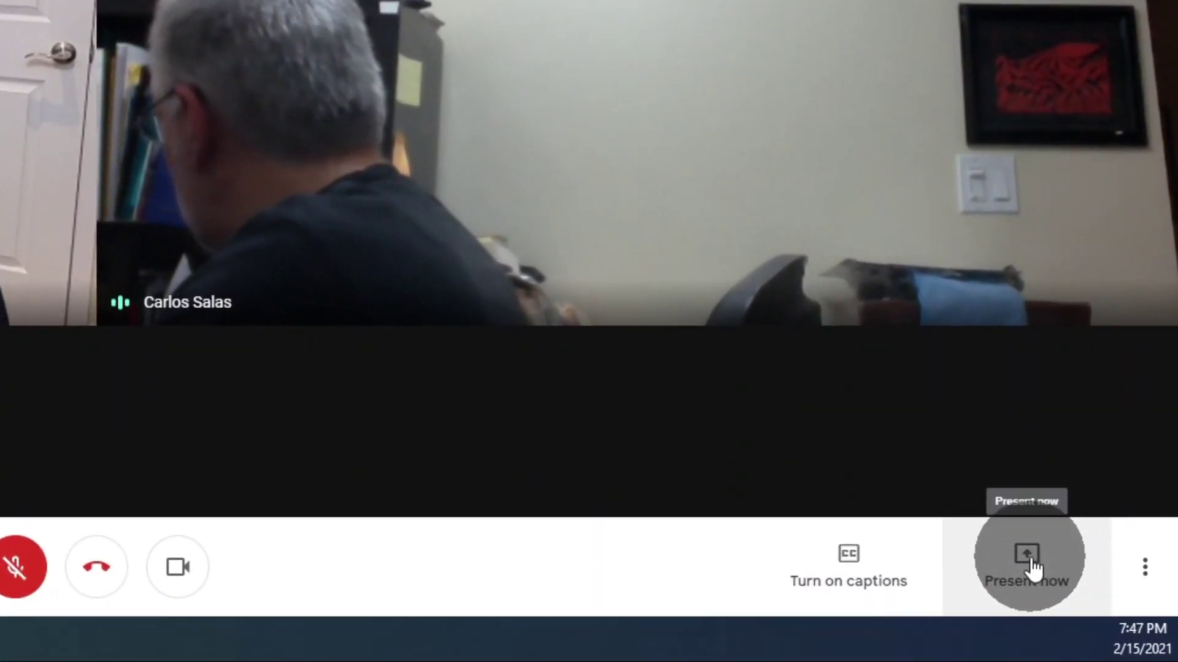
- Show the choices for presenting the entire screen, a window or a tab, and close them without presenting
left_click(1033, 568)
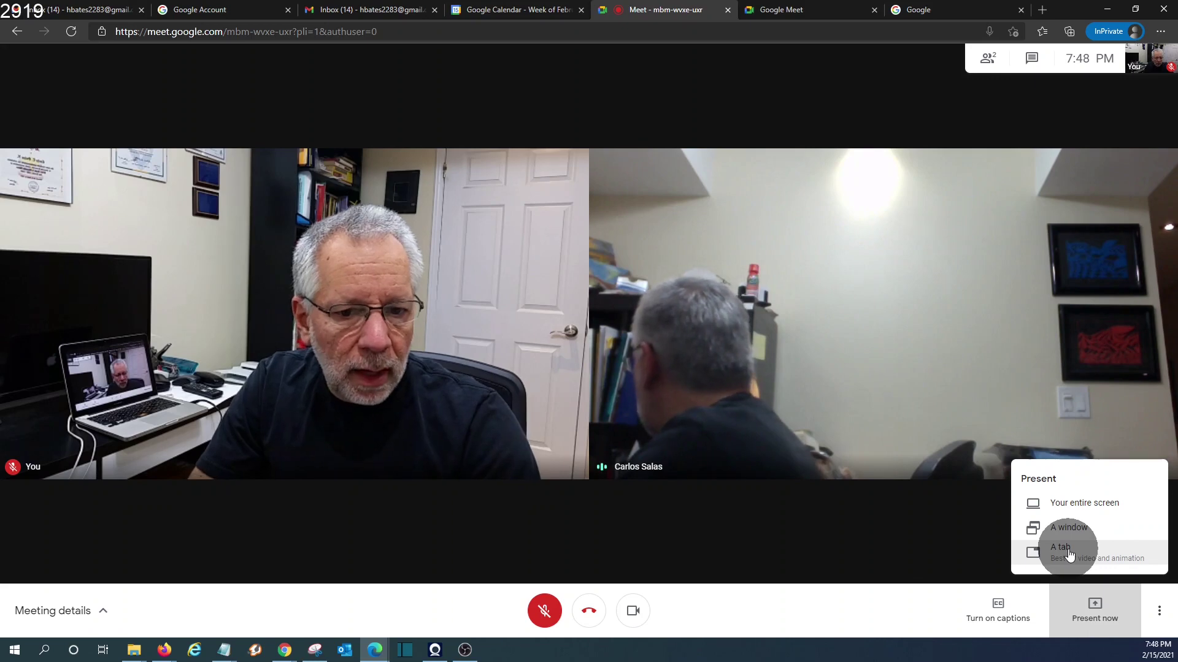
key("Escape")
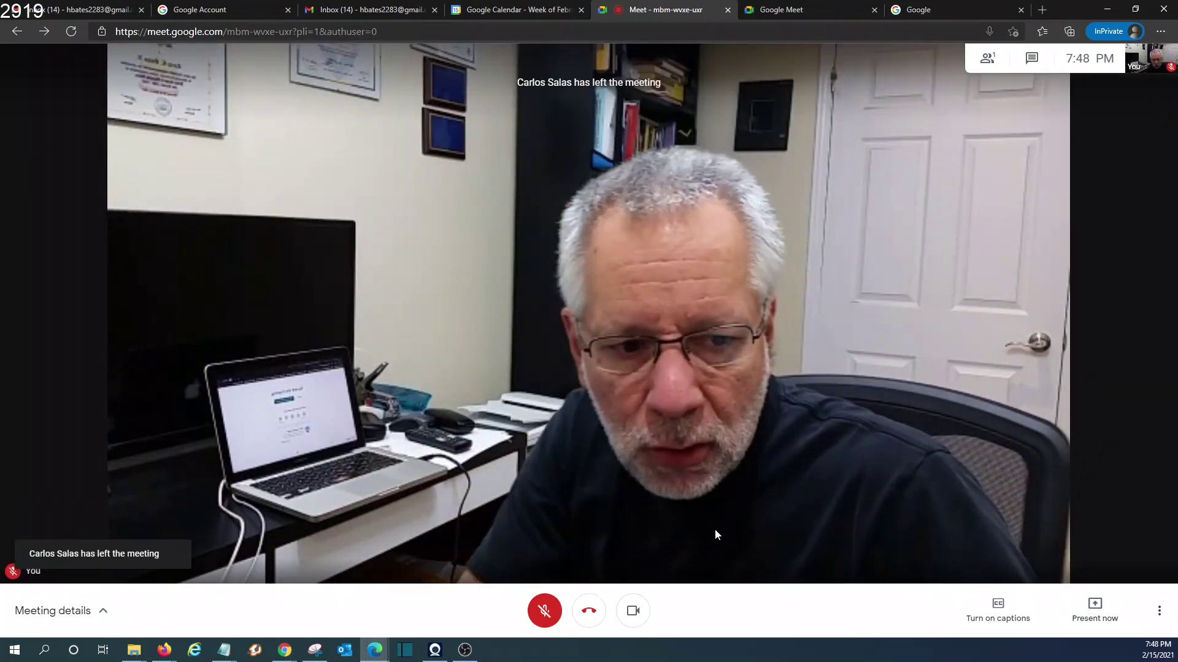
- Leave the meeting with the camera turned off and return to the Meet home screen
key("ctrl+e")
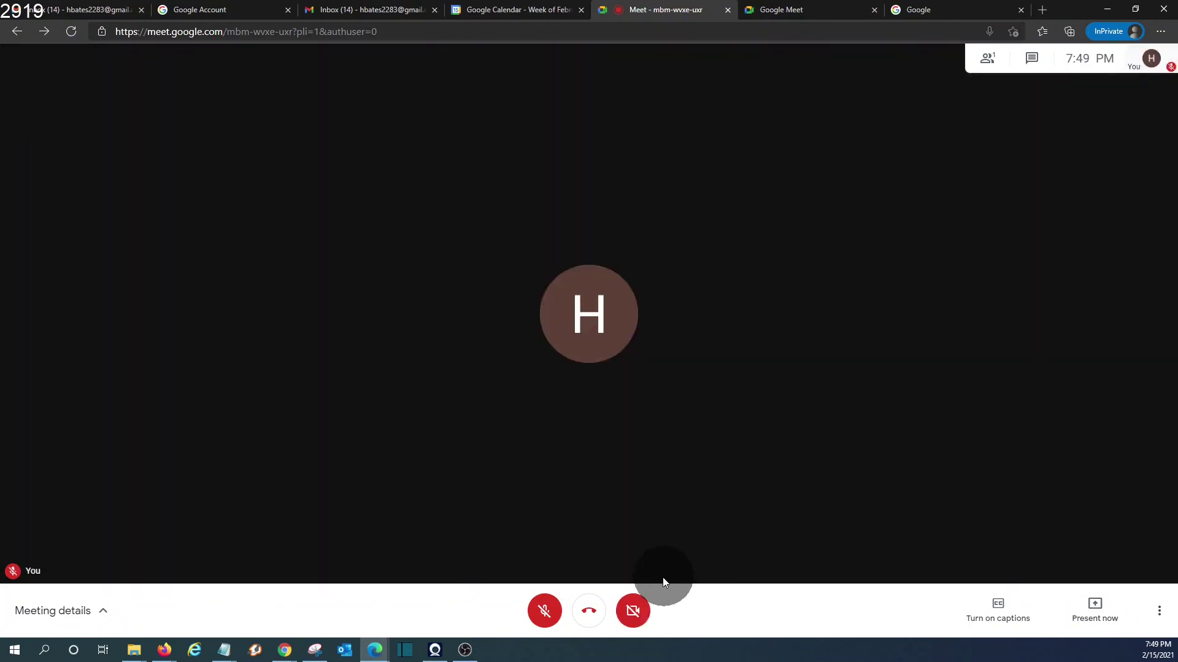
left_click(587, 612)
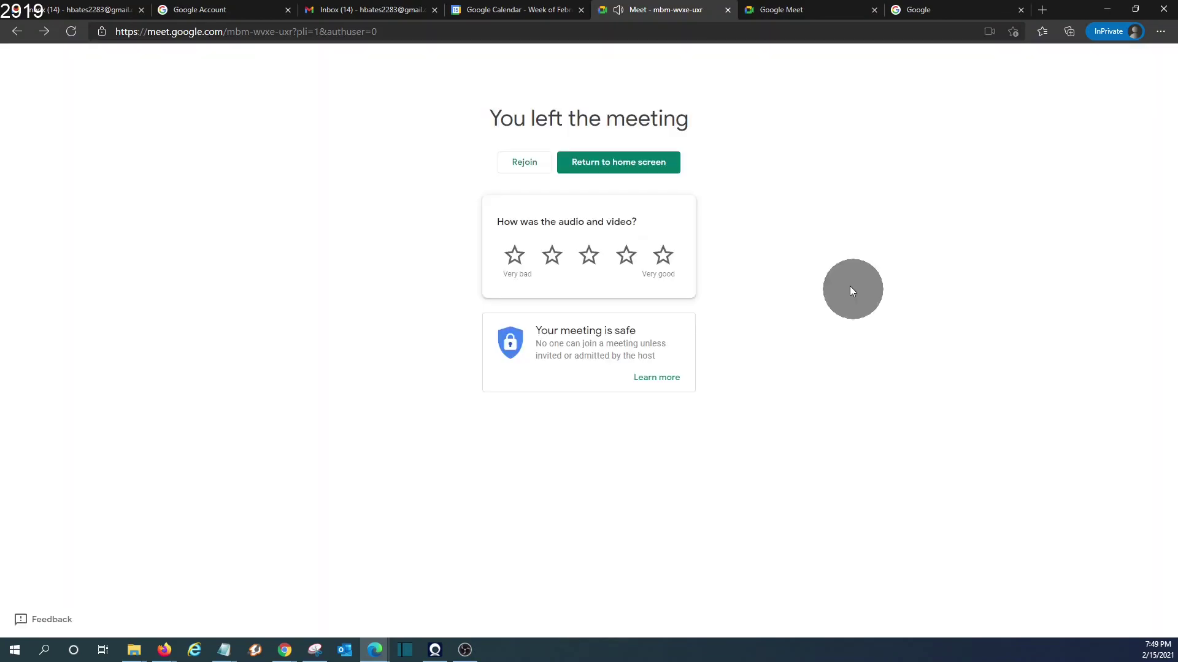
left_click(628, 164)
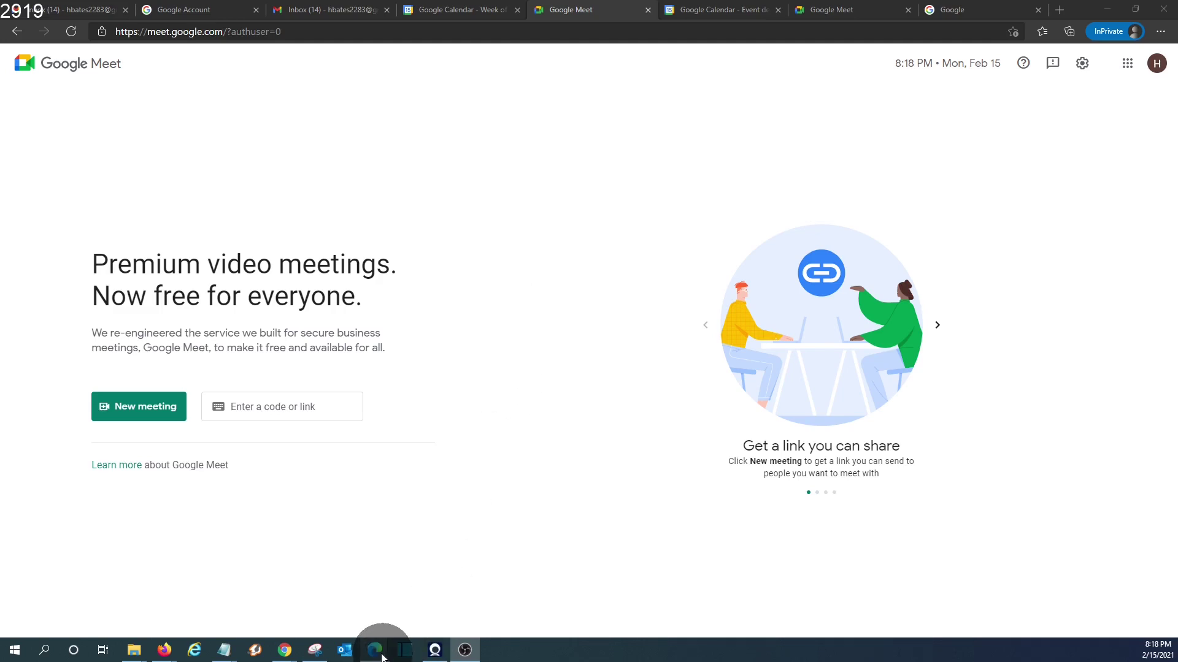
- Switch to the other browser window with the invited account's Gmail inbox and open the video meeting invitation email
mouse_move(380, 657)
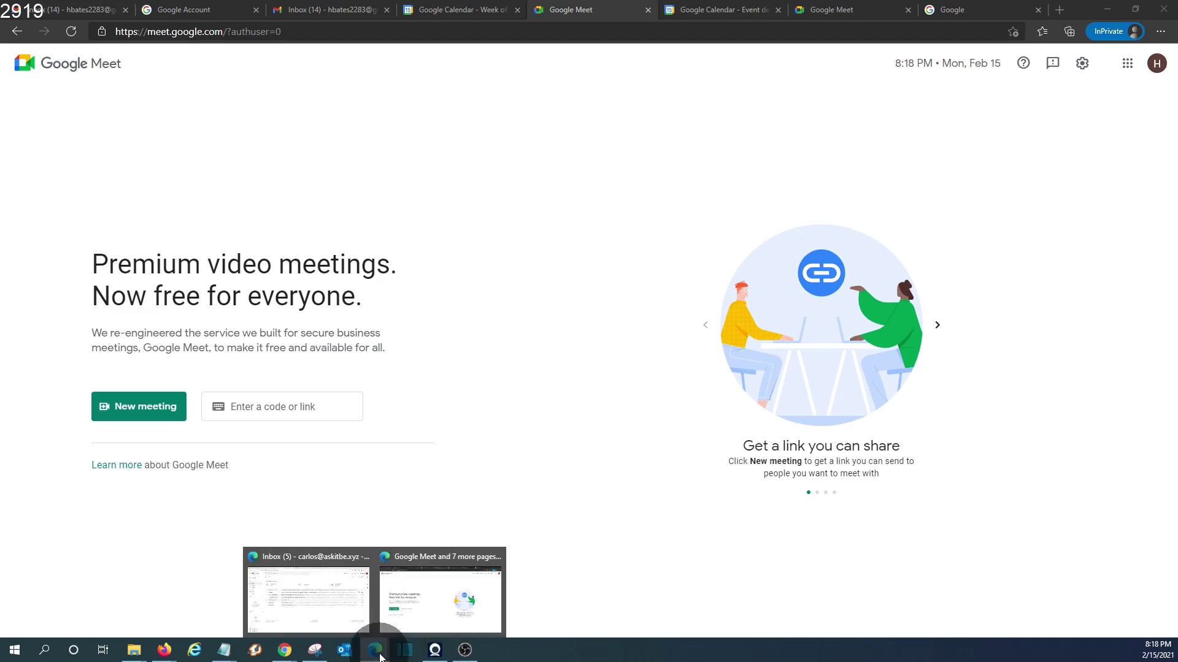
left_click(333, 609)
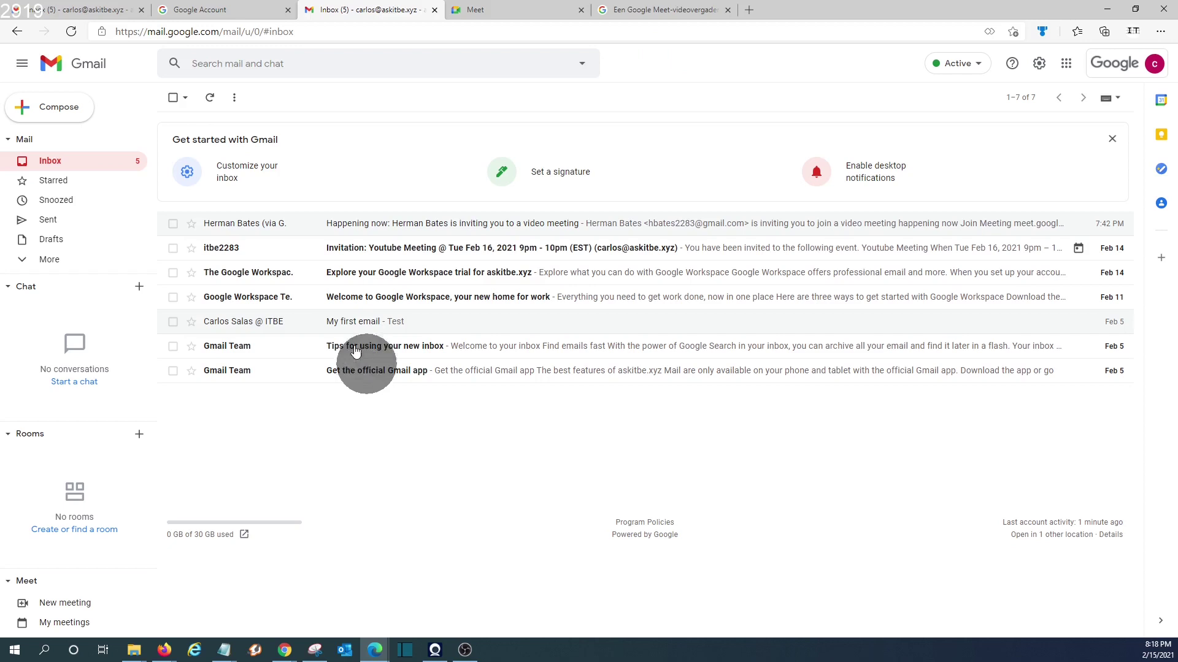
left_click(264, 227)
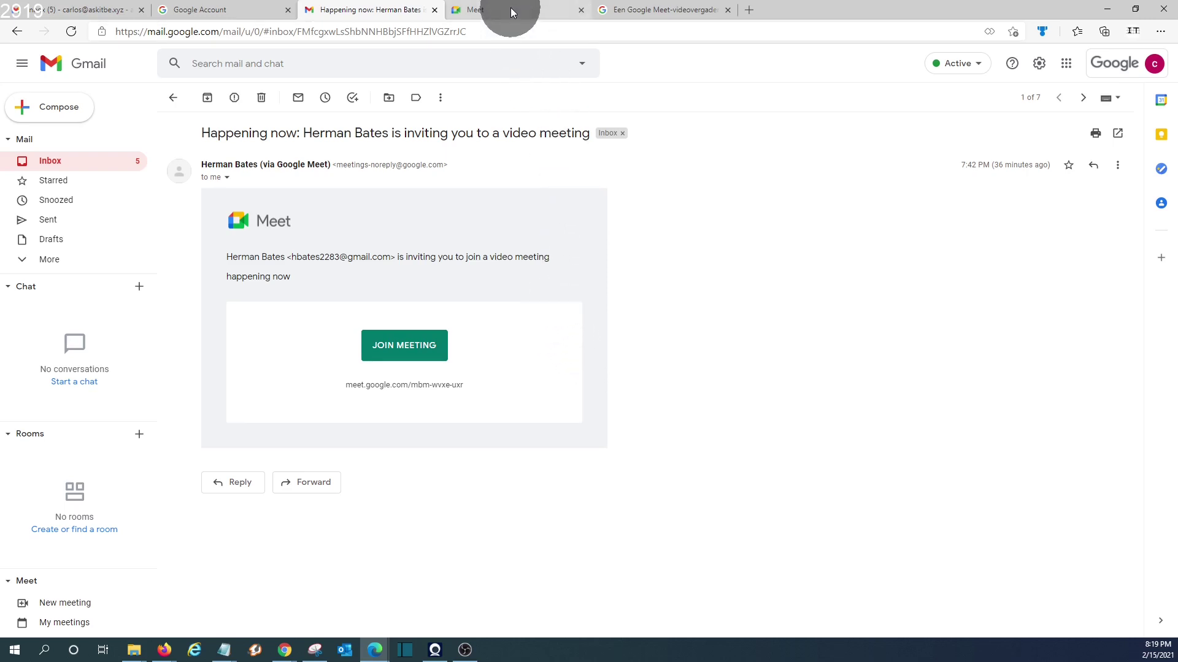
- Open Google Meet from Gmail and start a new meeting, leaving the code or nickname blank
left_click(1066, 65)
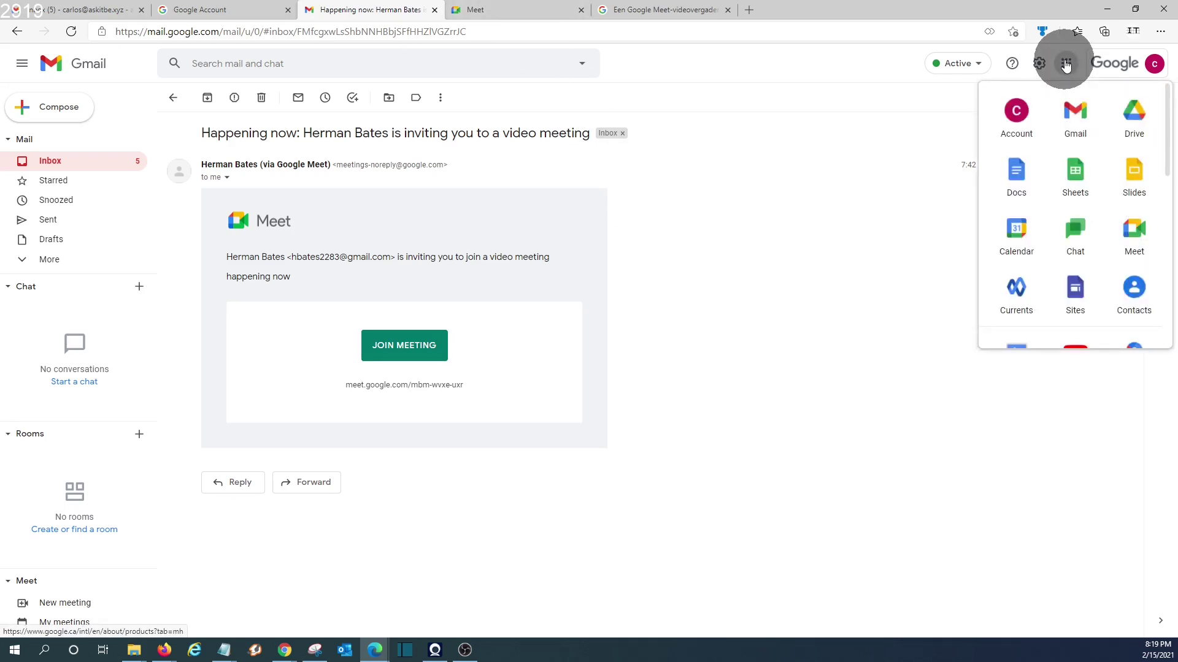
left_click(1133, 236)
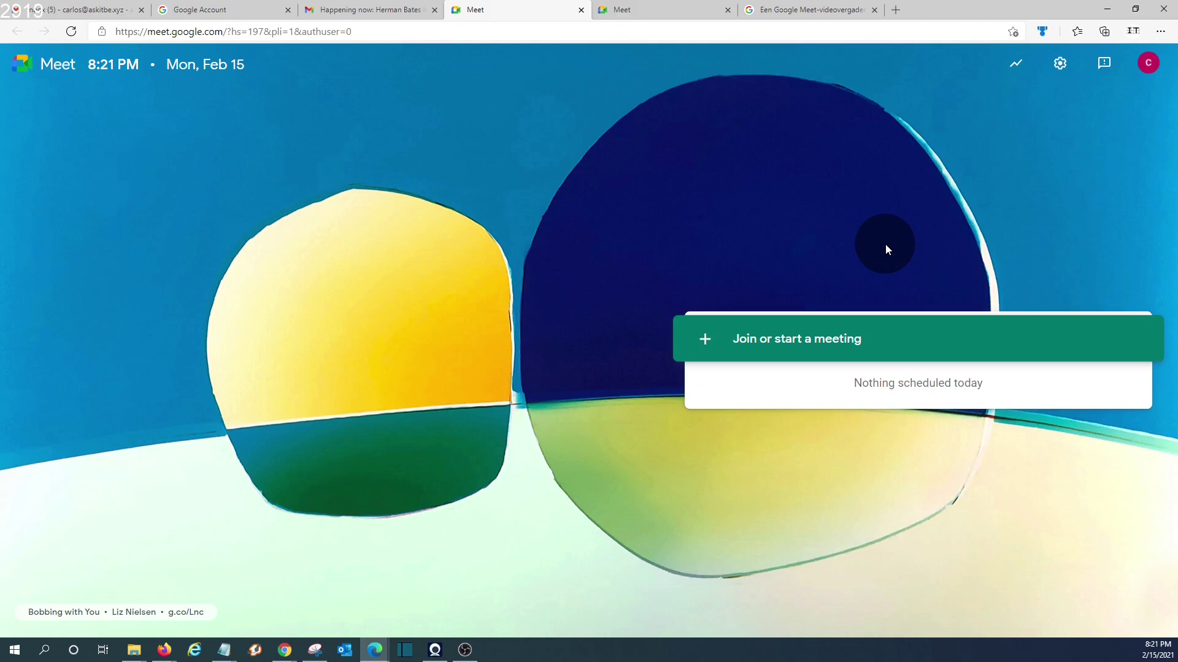
left_click(828, 342)
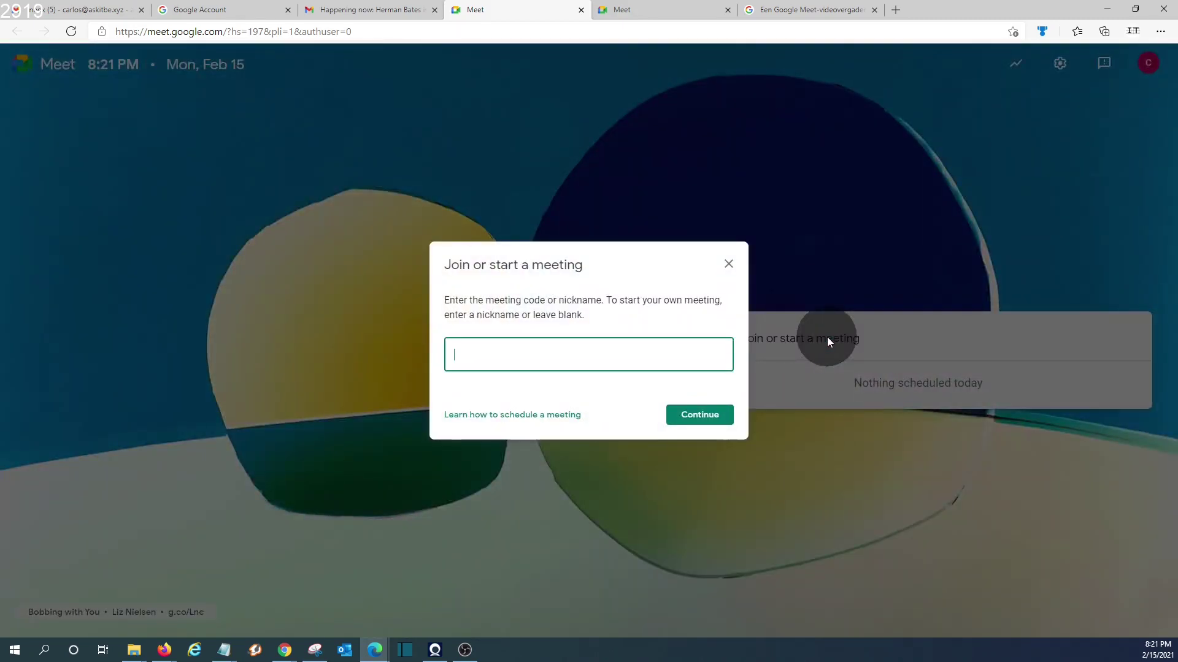
left_click(630, 337)
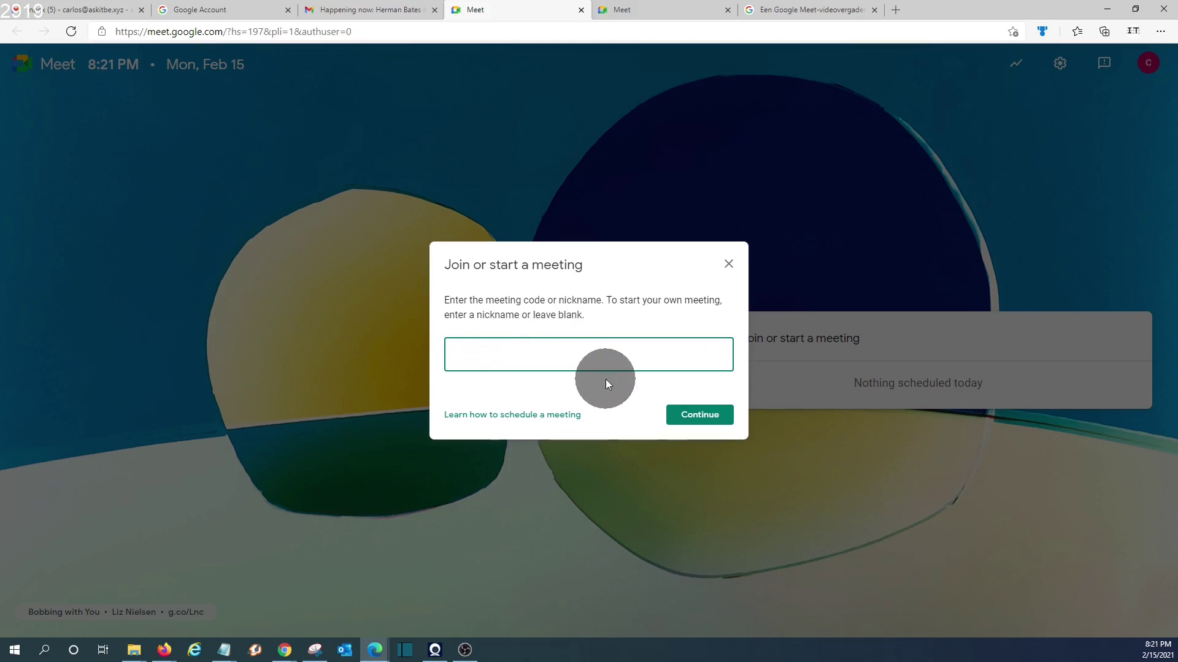
left_click(695, 416)
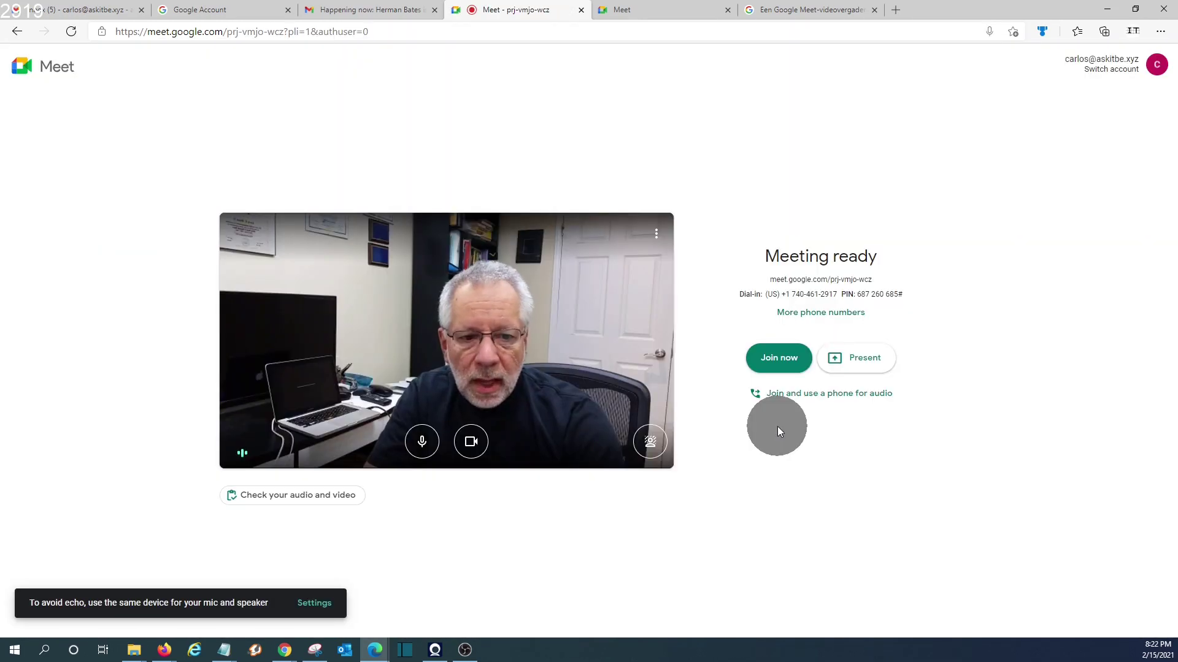
- Highlight the meeting link on the "Meeting ready" page, clear the selection and join the meeting
left_click_drag(764, 274, 785, 274)
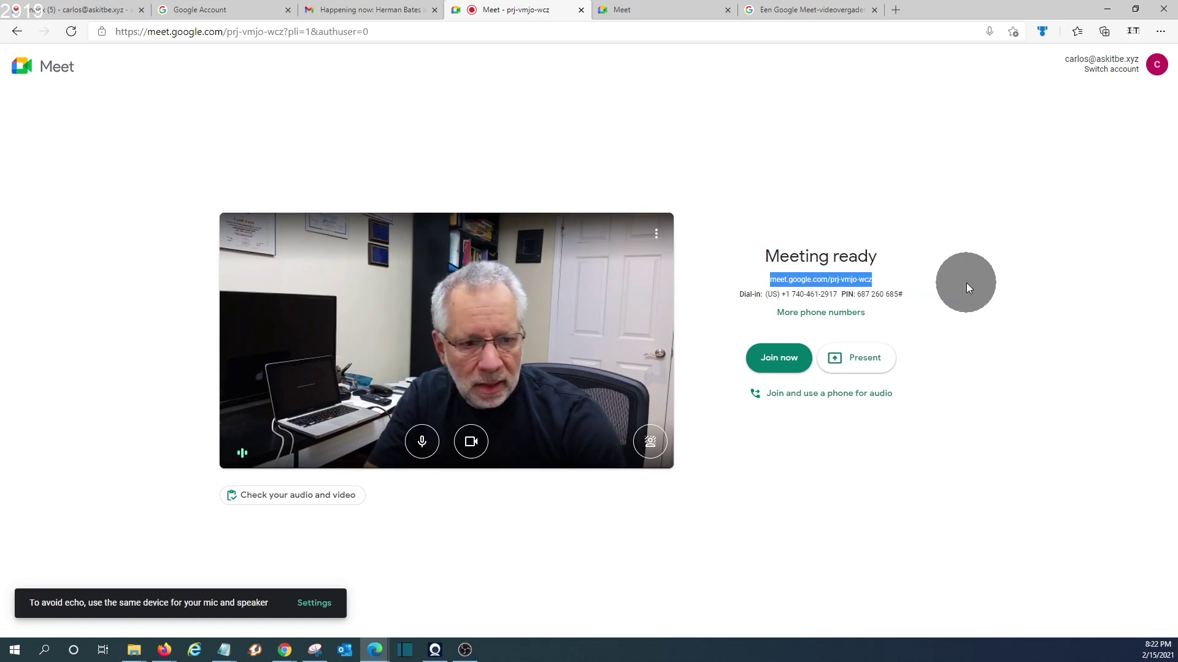
left_click(908, 299)
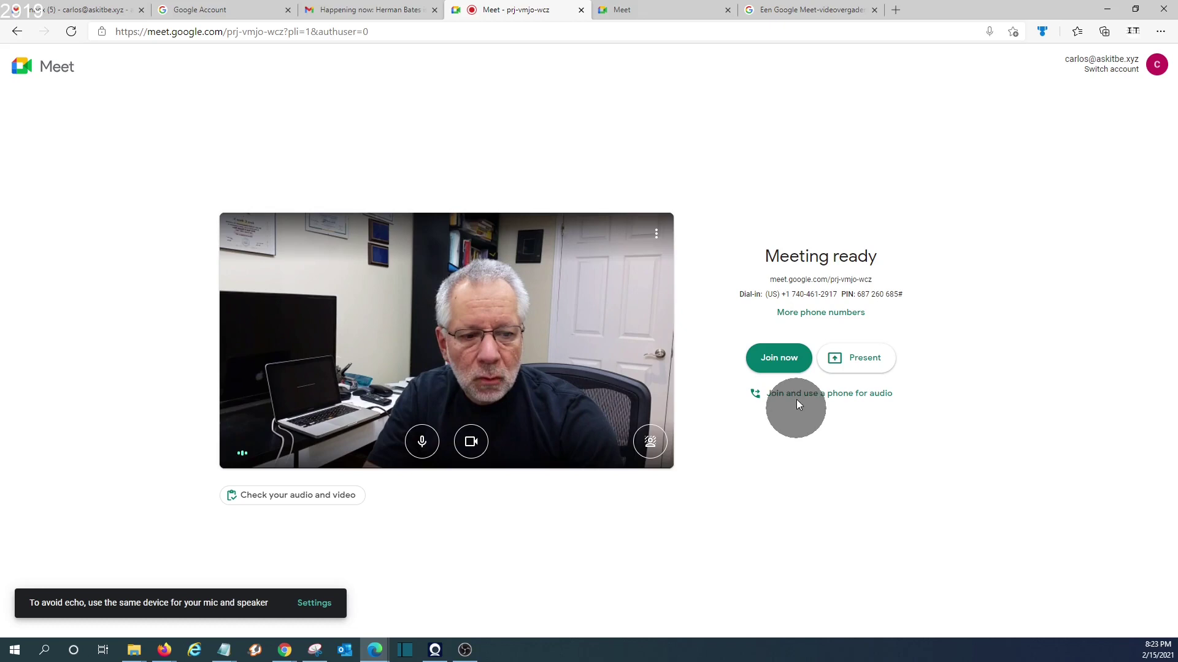
left_click(779, 358)
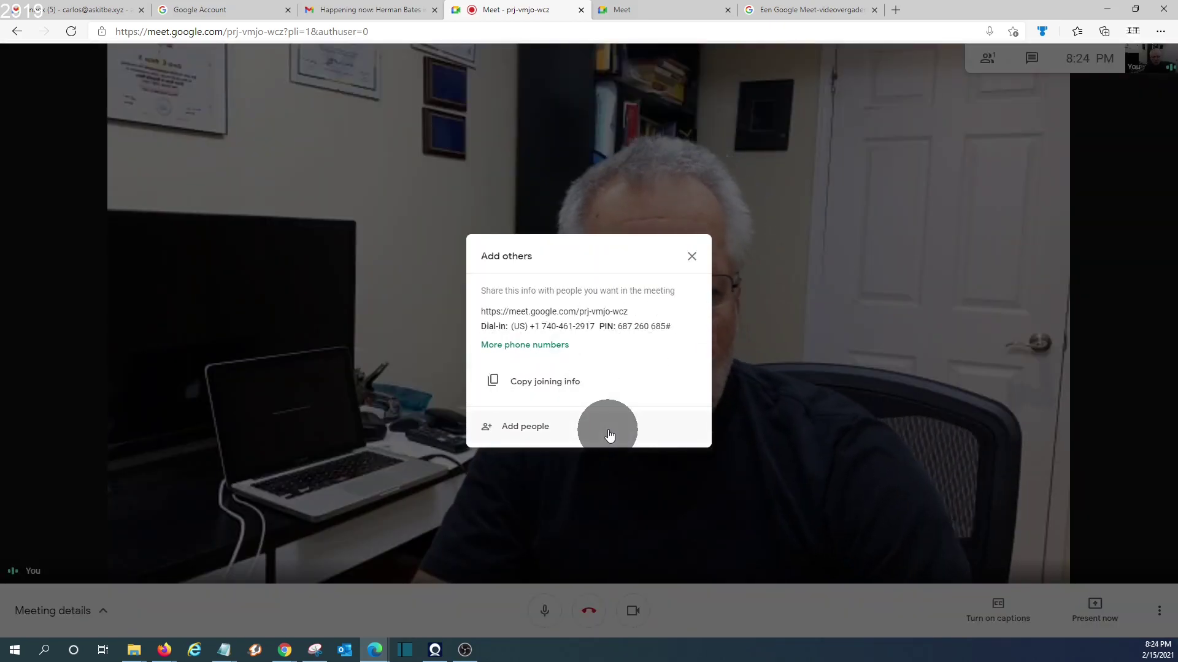
- Add a person to the meeting by entering their email address as recipient and send the invitation email
left_click(535, 429)
key("ctrl+v")
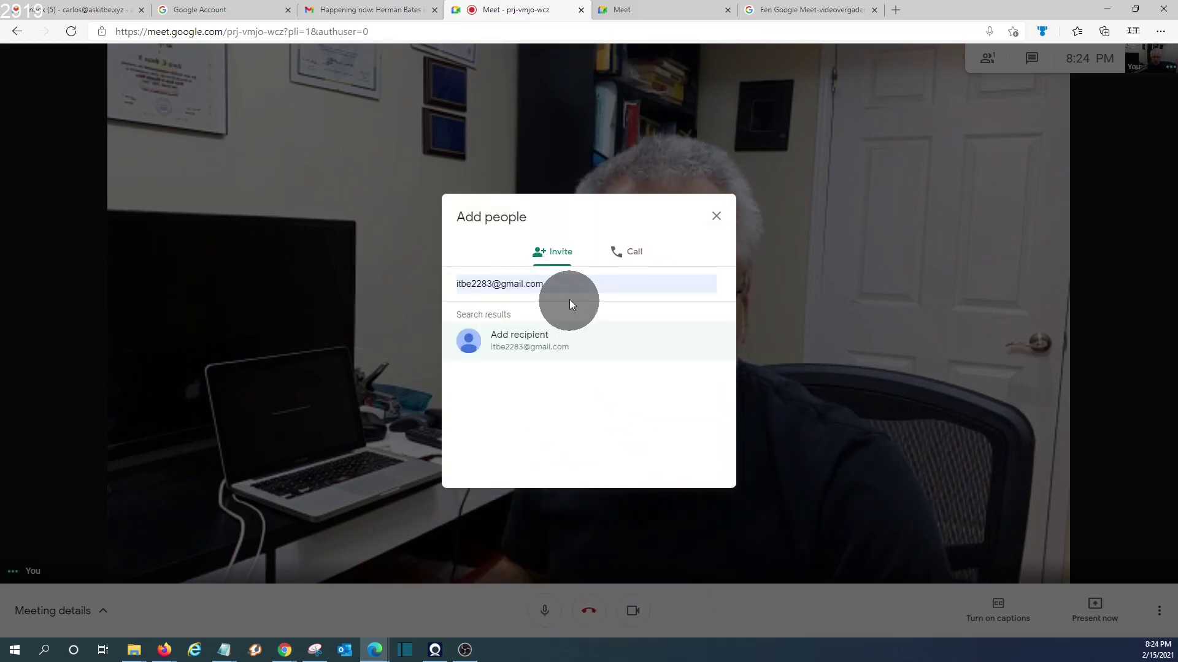
left_click(528, 337)
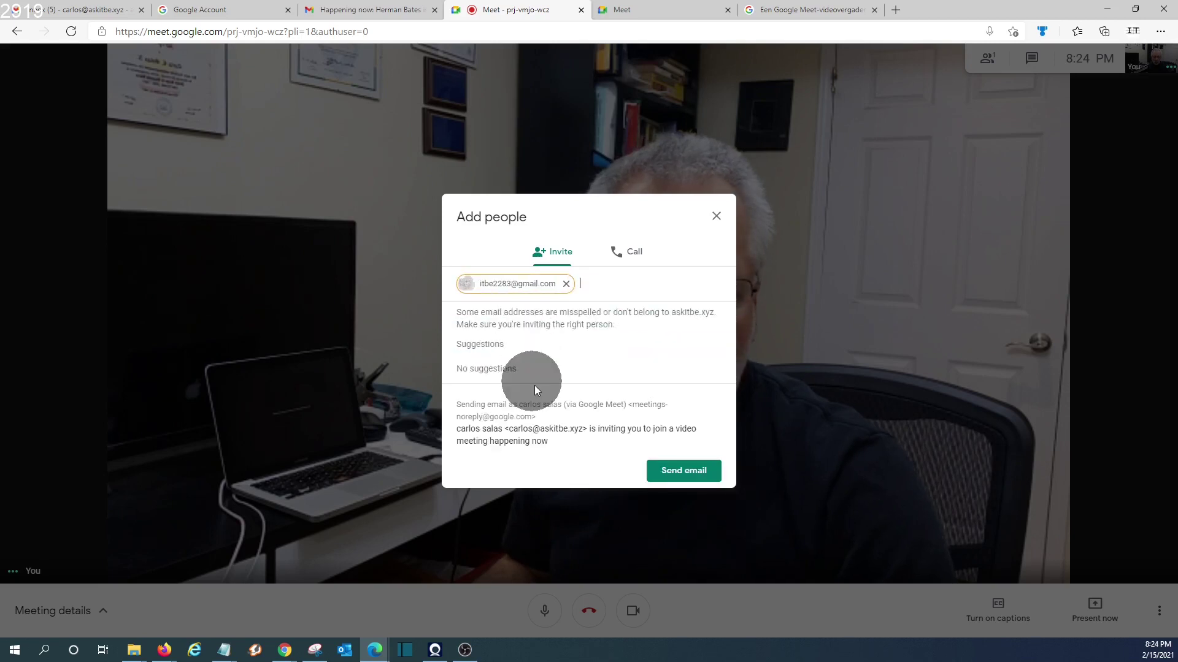
left_click(680, 473)
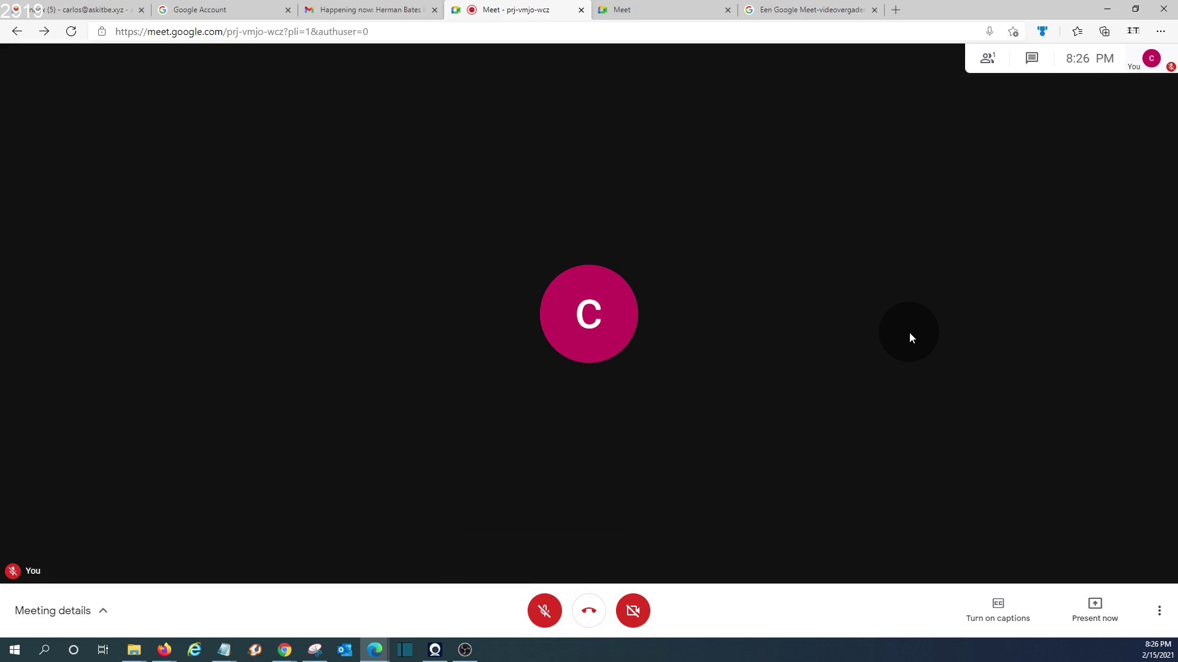
- End your participation in the Workspace account's meeting and go back to its home screen
left_click(589, 610)
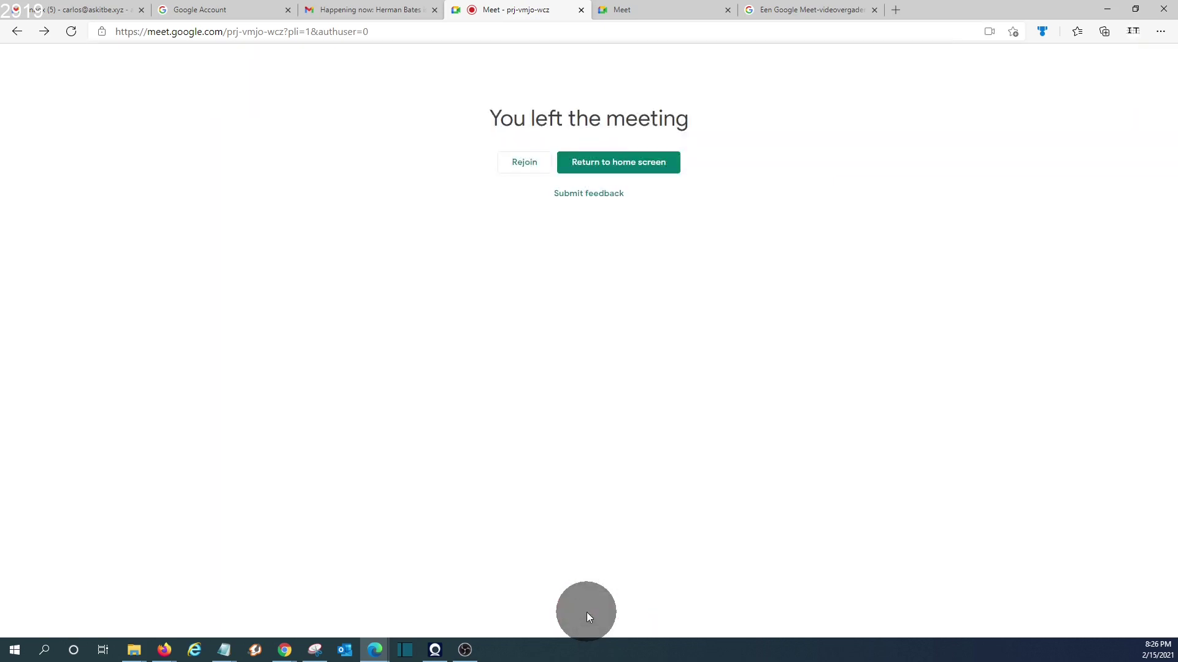
left_click(627, 163)
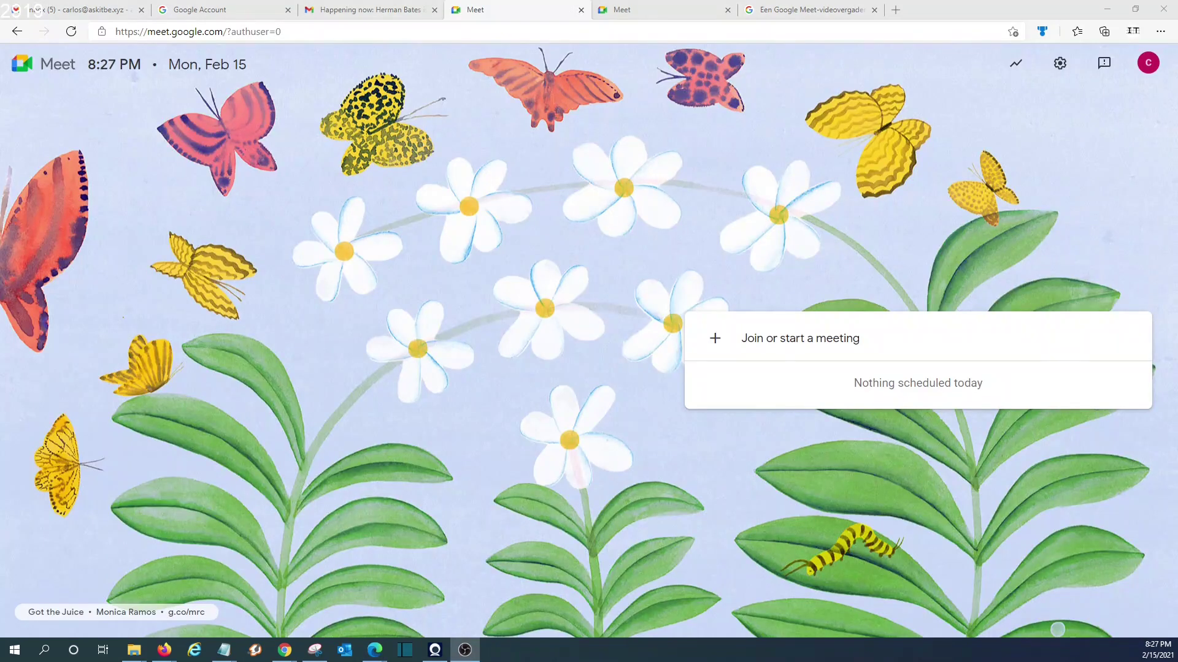